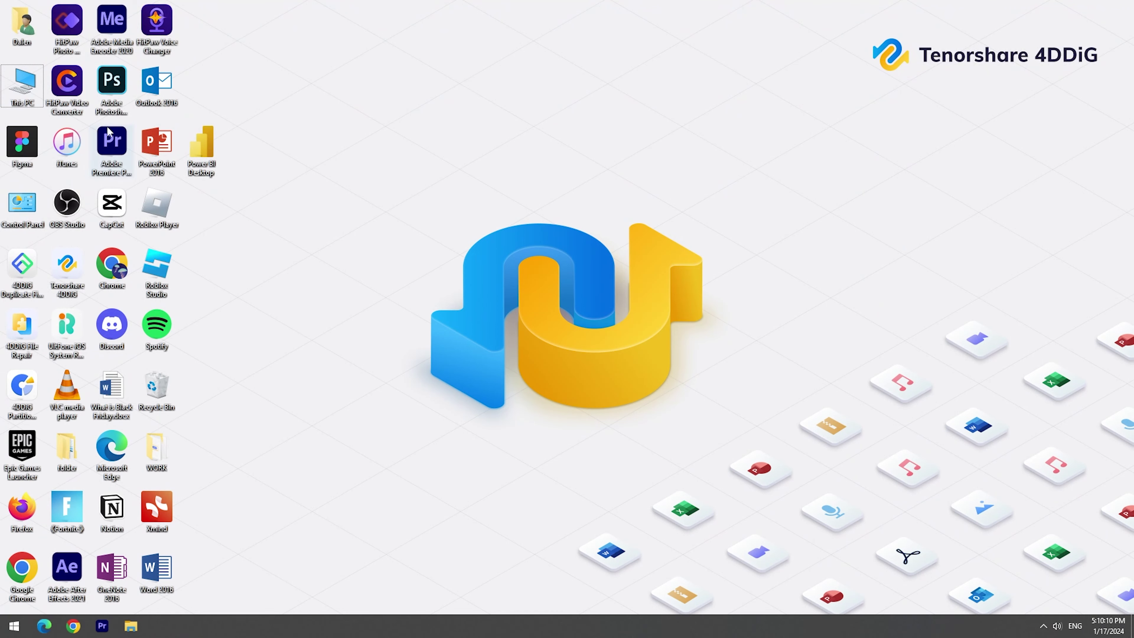
Step: Check Tenorshare (F:) for file system errors and repair it from its Properties tools
{"action": "double_click", "coordinate": [32, 90]}
{"action": "left_click", "coordinate": [592, 379]}
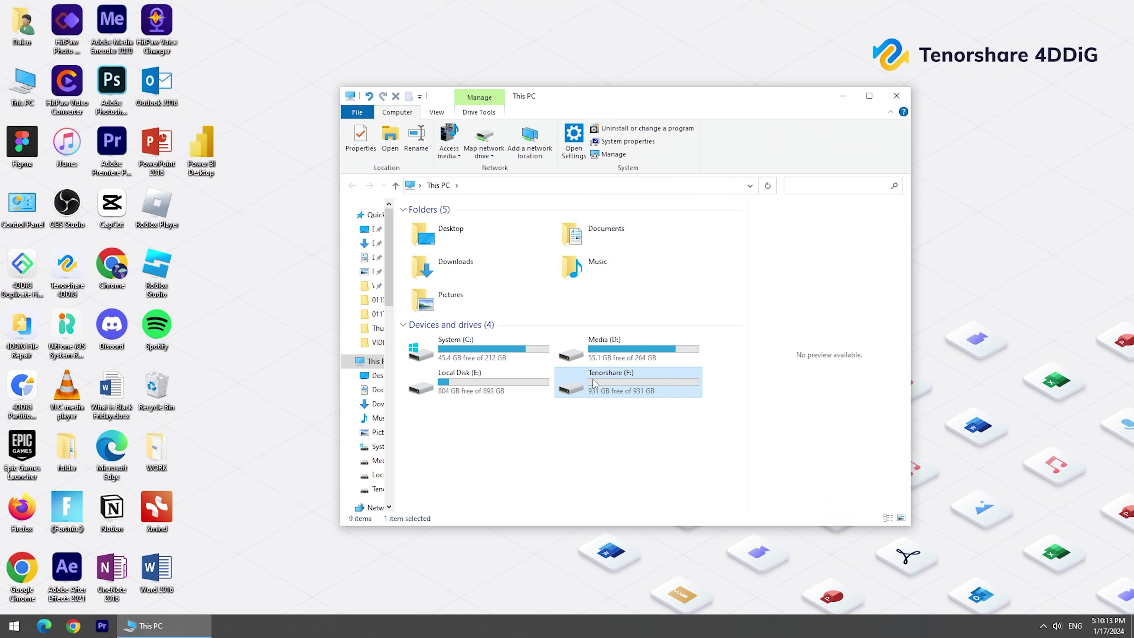
{"action": "right_click", "coordinate": [593, 379]}
{"action": "left_click", "coordinate": [652, 539]}
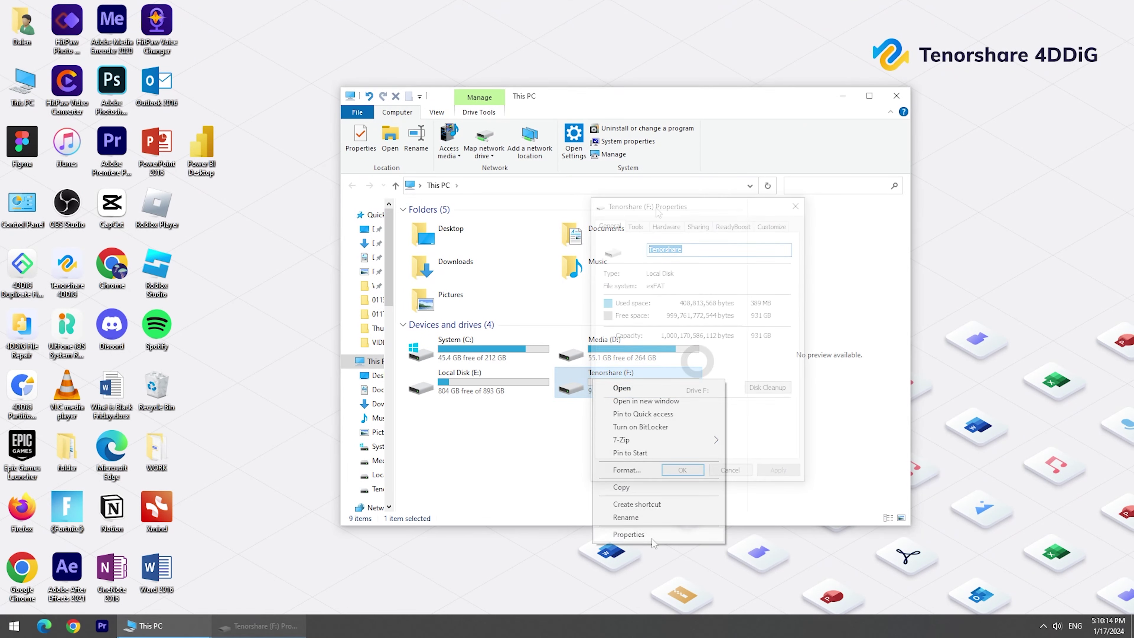
{"action": "left_click", "coordinate": [642, 228]}
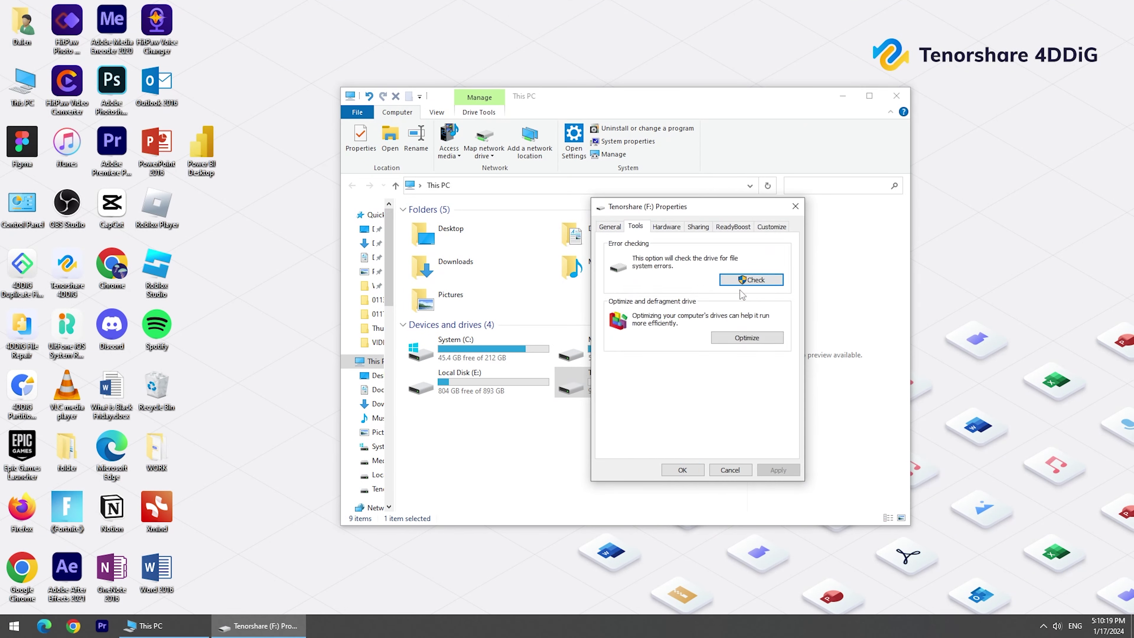
{"action": "left_click", "coordinate": [764, 287]}
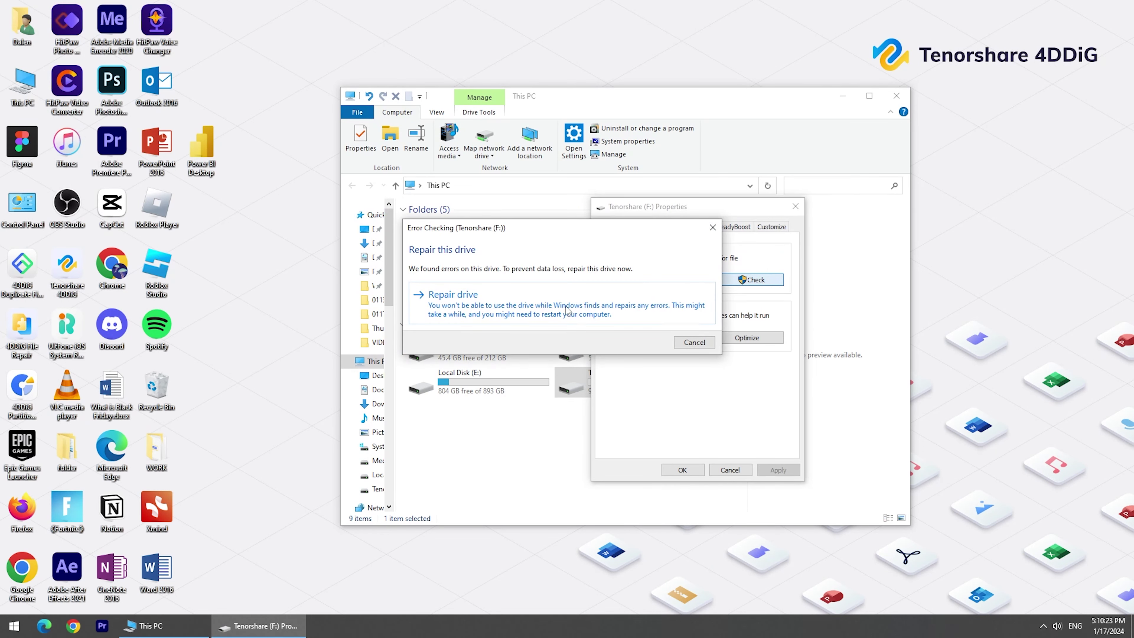
{"action": "left_click", "coordinate": [564, 312]}
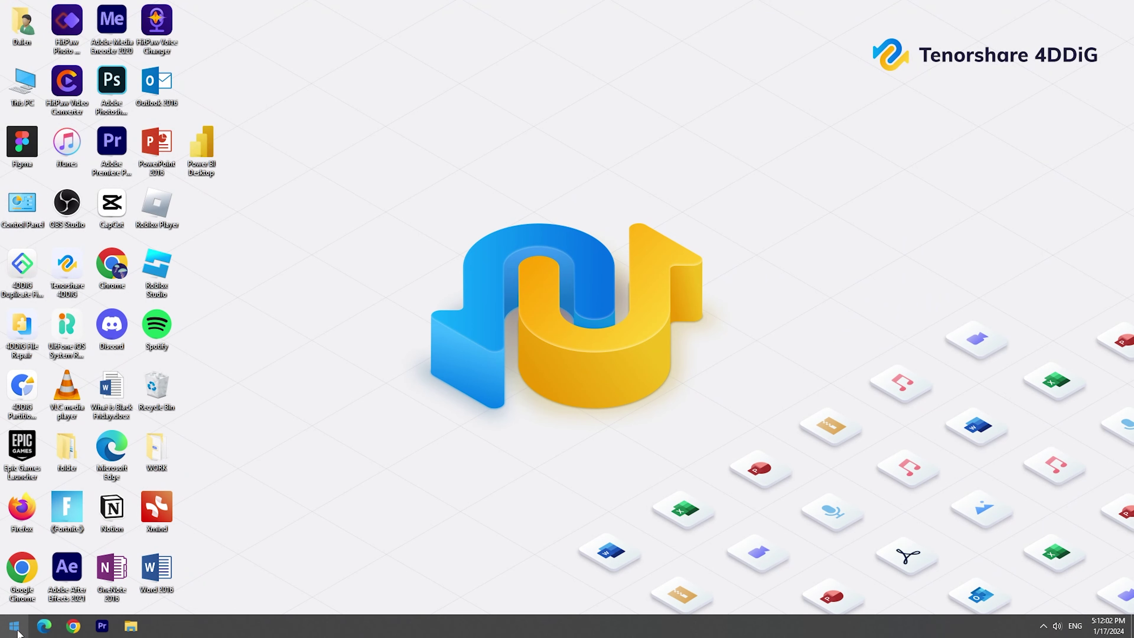
Step: Update the TOSHIBA EXTERNAL_USB USB Device driver in Device Manager, searching automatically
{"action": "right_click", "coordinate": [18, 630]}
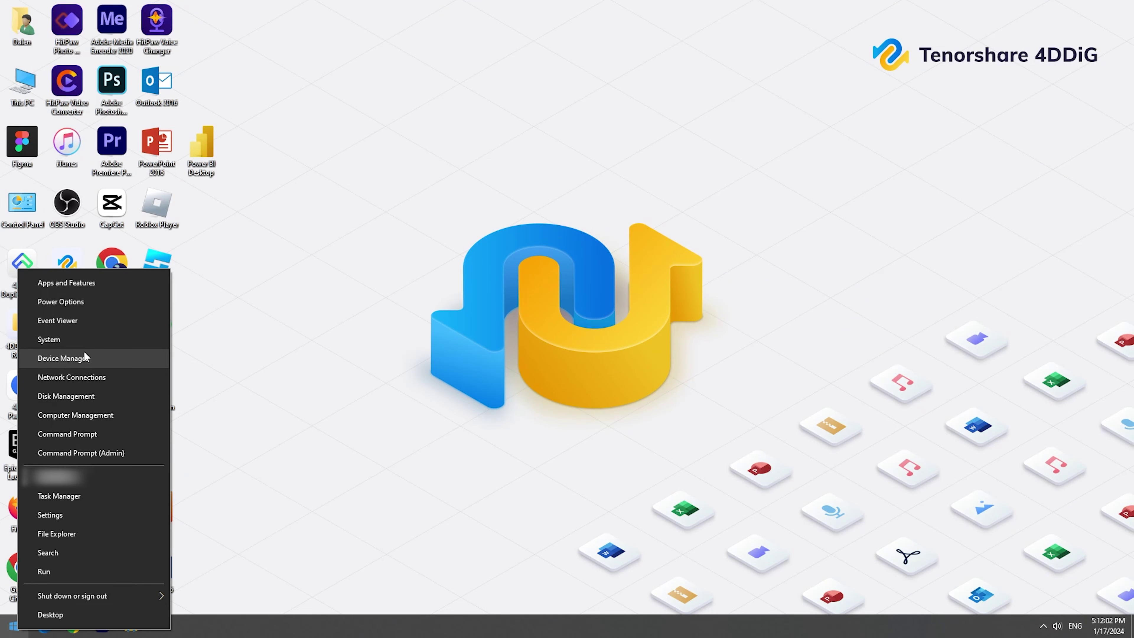
{"action": "left_click", "coordinate": [107, 360]}
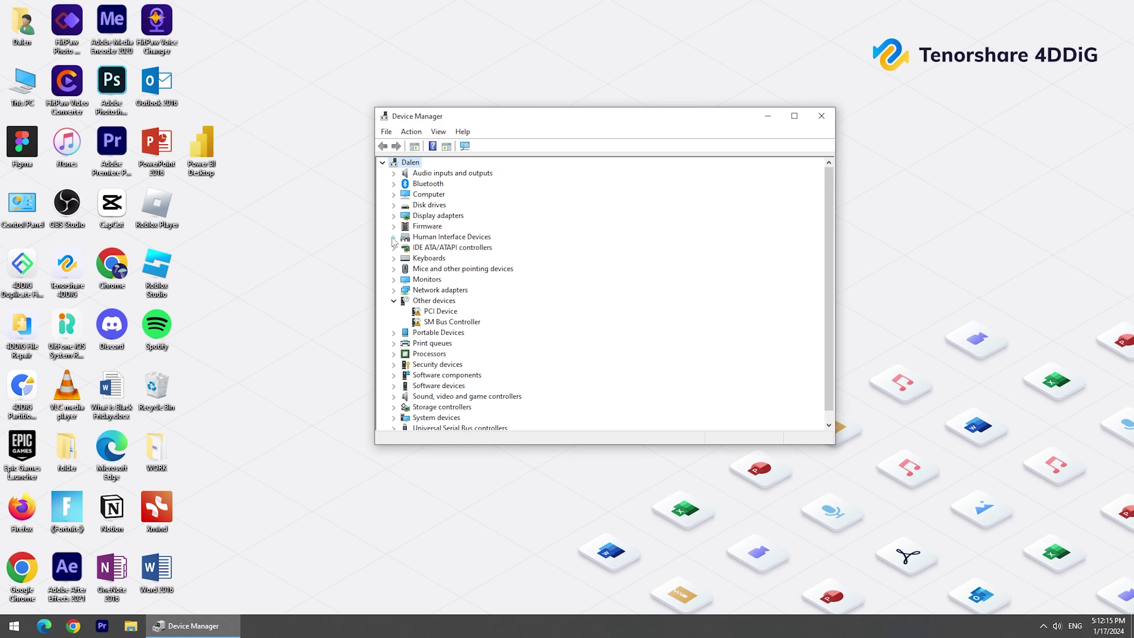
{"action": "left_click", "coordinate": [394, 205]}
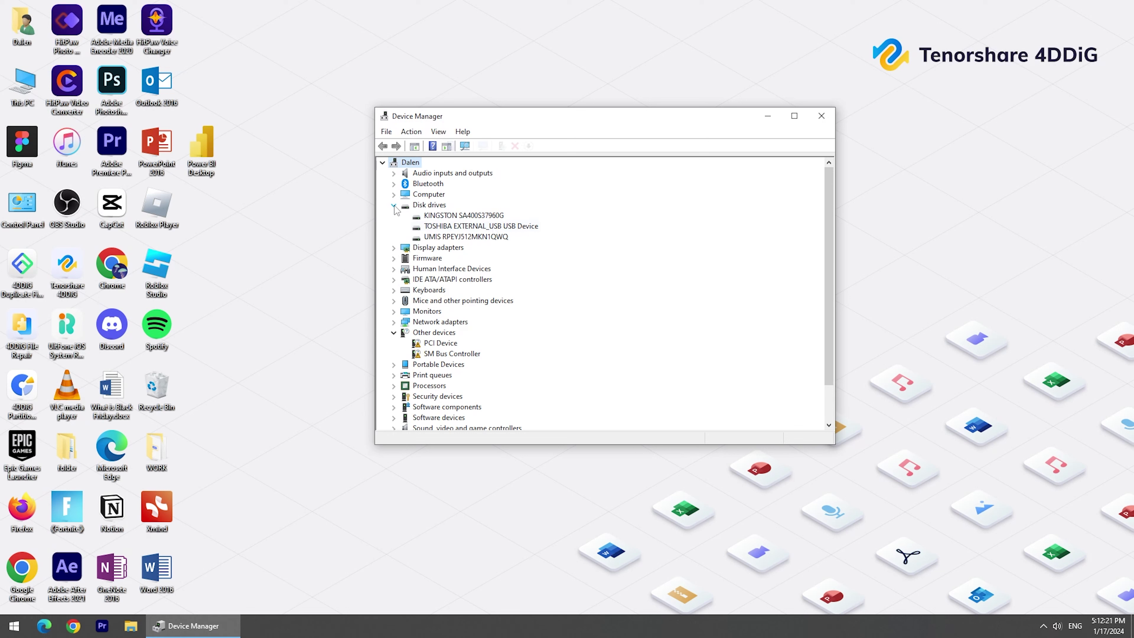
{"action": "left_click", "coordinate": [514, 227]}
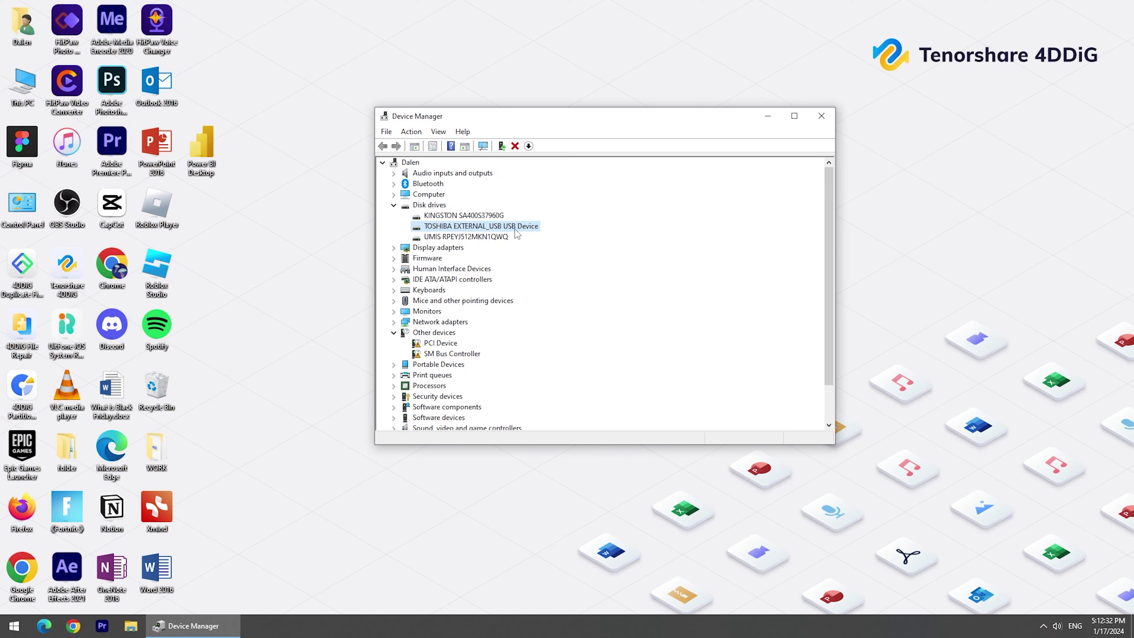
{"action": "right_click", "coordinate": [515, 229]}
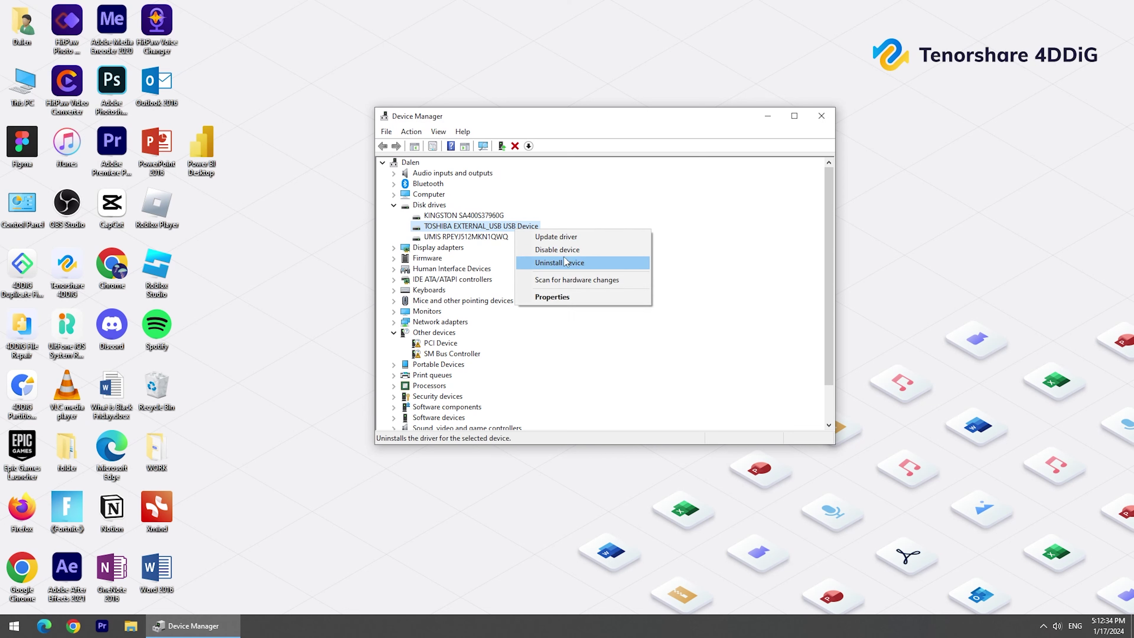
{"action": "left_click", "coordinate": [578, 241]}
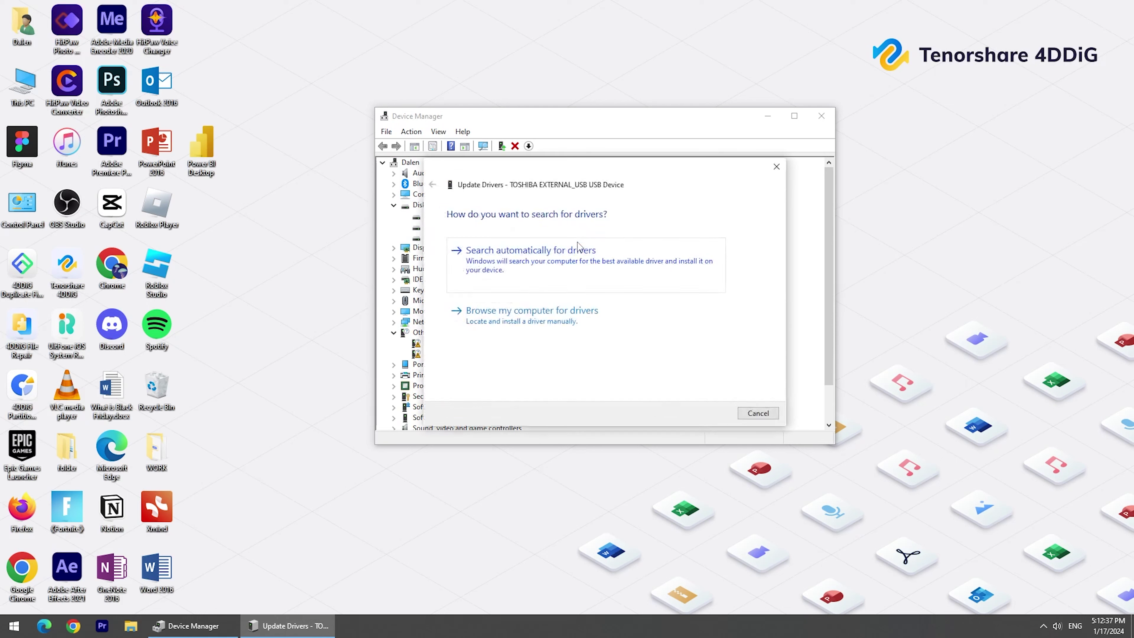
{"action": "left_click", "coordinate": [630, 284]}
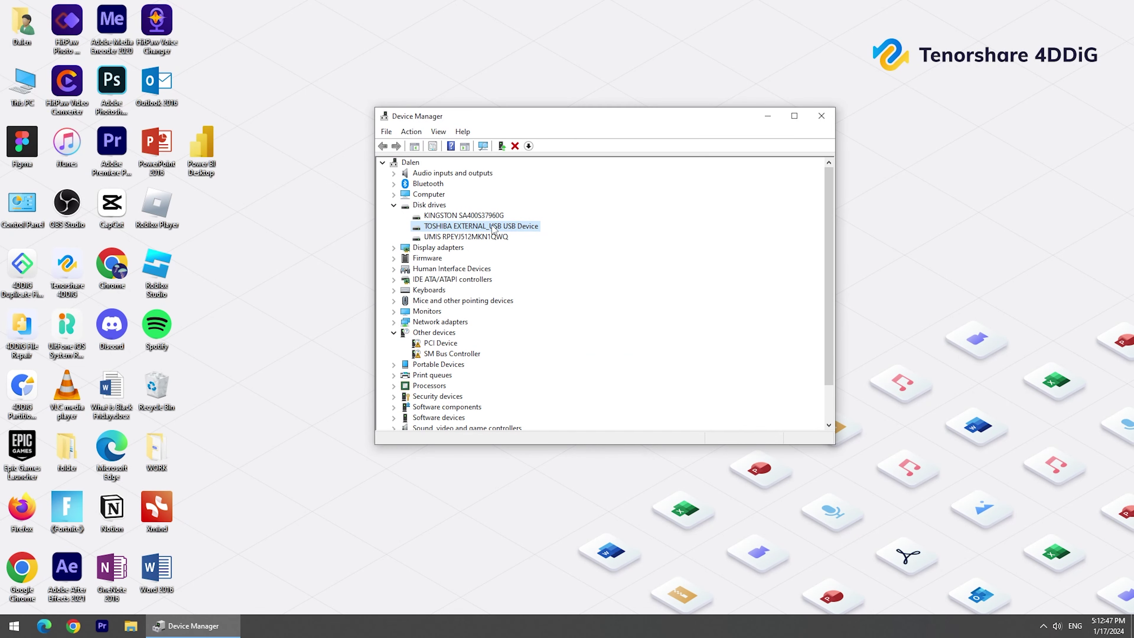
Step: Uninstall the TOSHIBA drive, then scan Disk drives for hardware changes to redetect it
{"action": "right_click", "coordinate": [493, 227]}
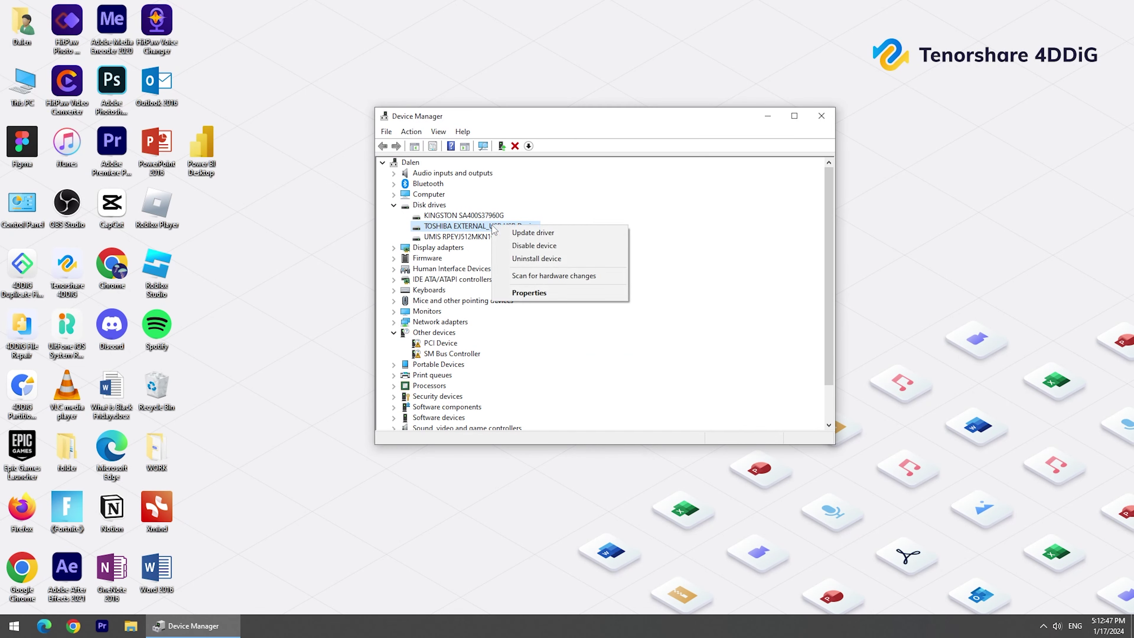
{"action": "left_click", "coordinate": [539, 259]}
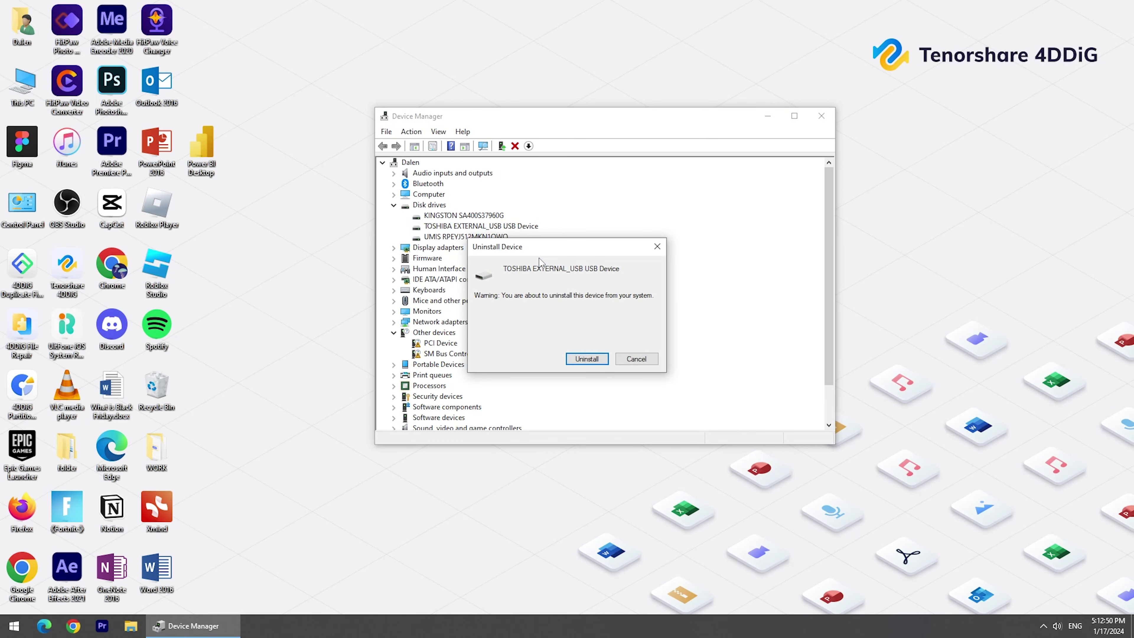
{"action": "left_click", "coordinate": [588, 356]}
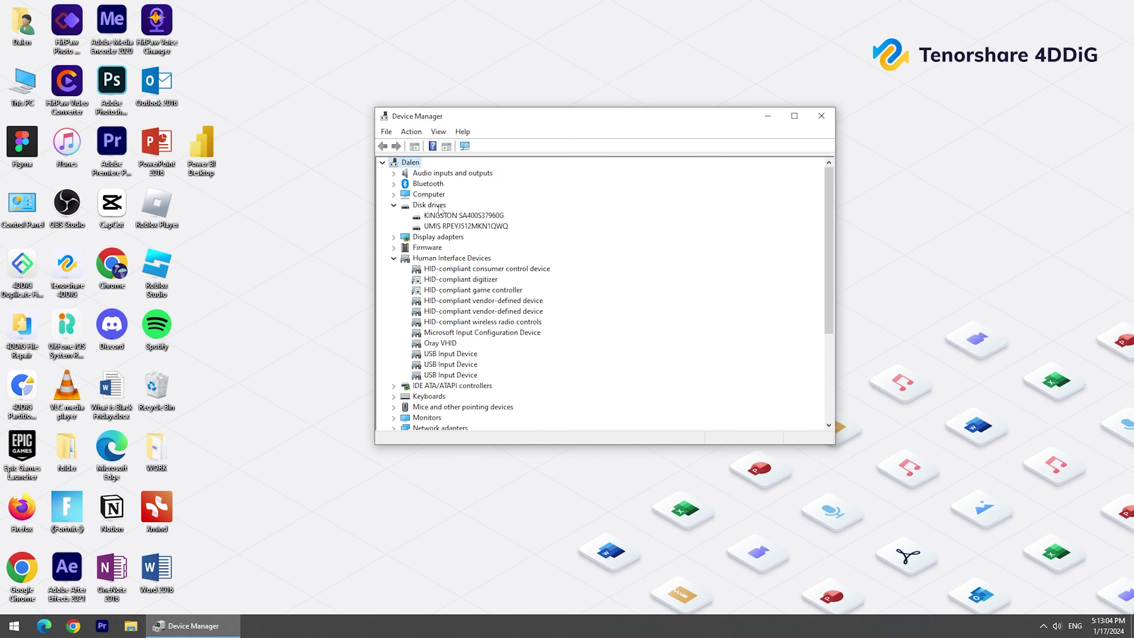
{"action": "right_click", "coordinate": [440, 207]}
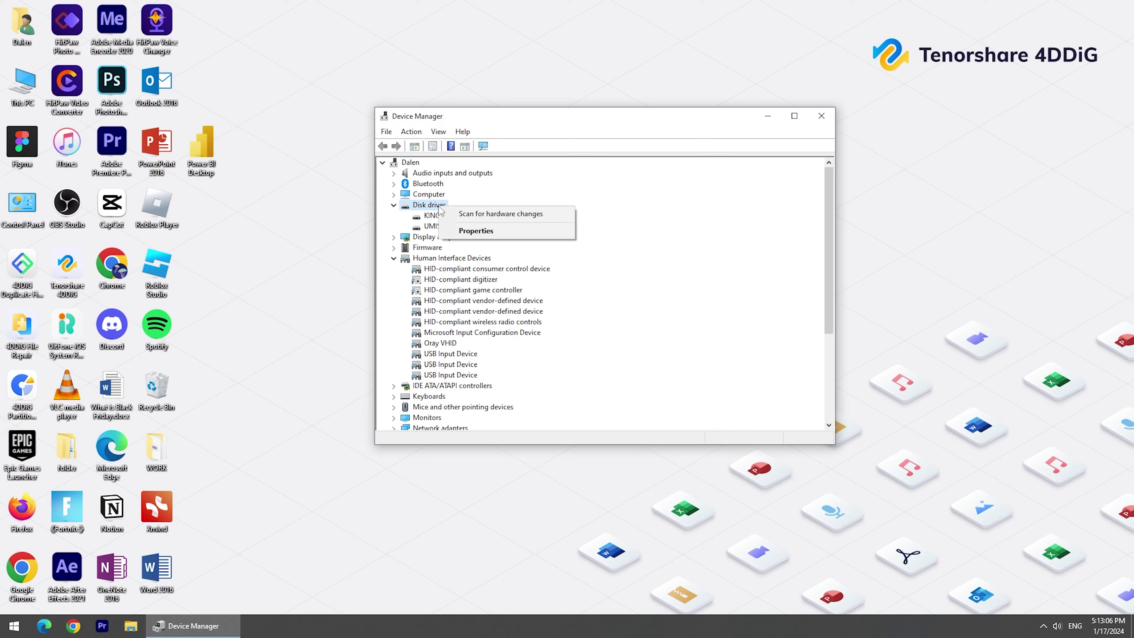
{"action": "left_click", "coordinate": [479, 219]}
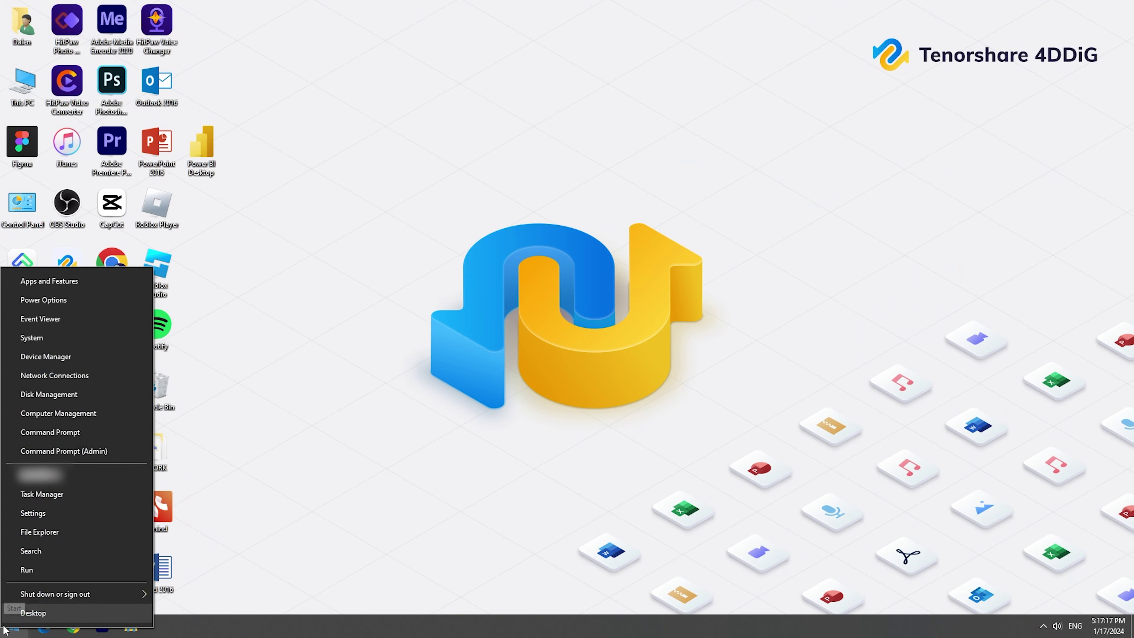
Step: In Disk Management, open the Tenorshare volume's drive letter settings and confirm it keeps F:
{"action": "left_click", "coordinate": [67, 394]}
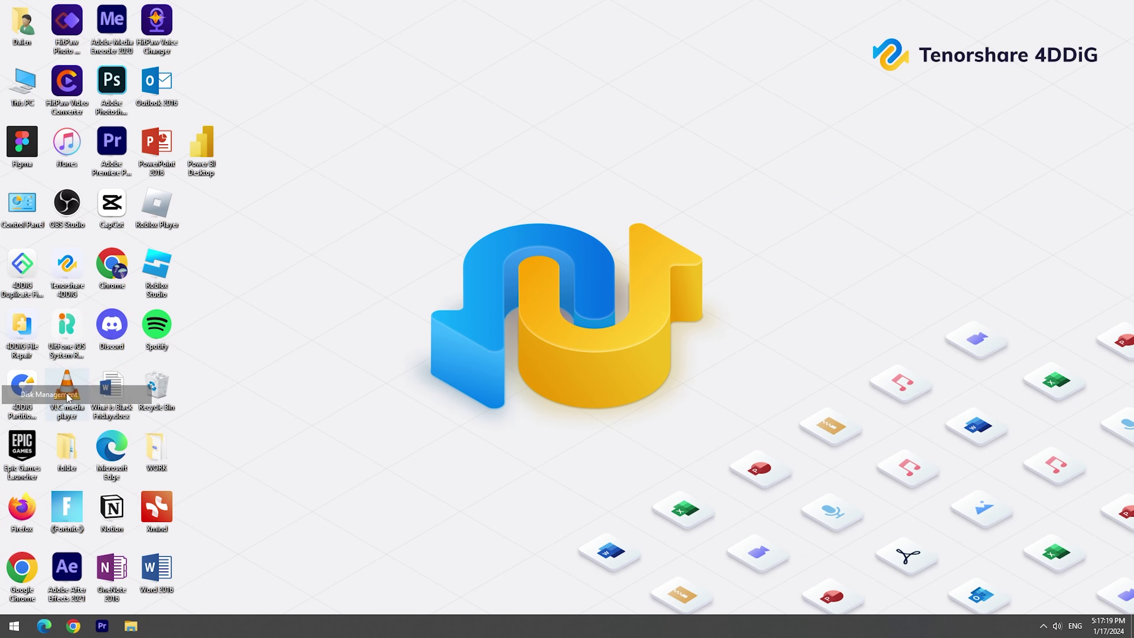
{"action": "left_click", "coordinate": [415, 264]}
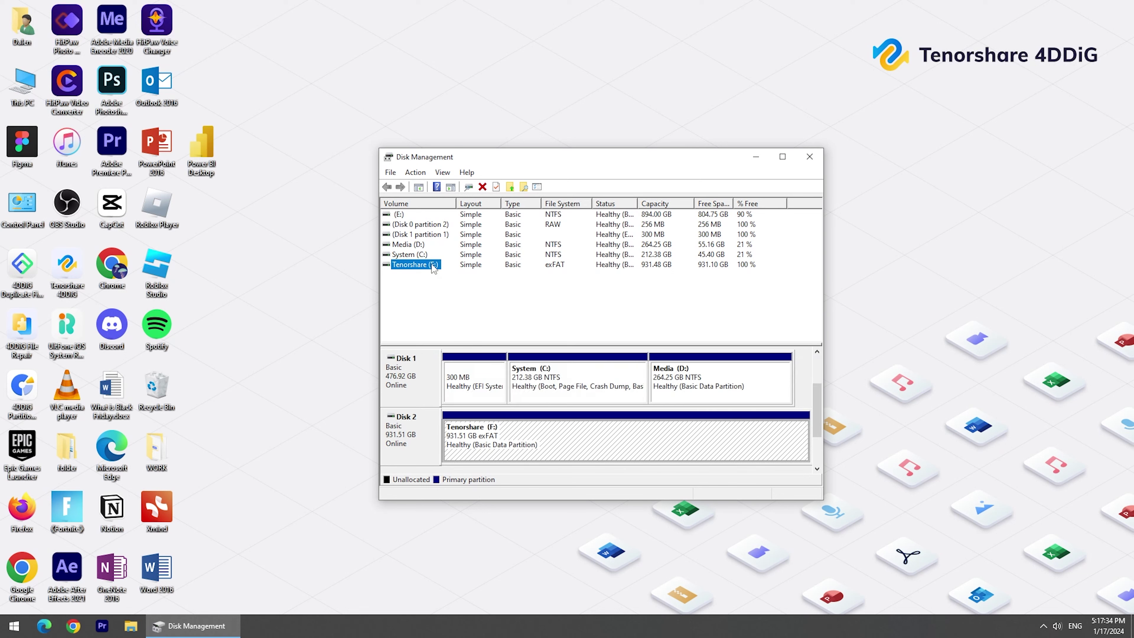
{"action": "right_click", "coordinate": [432, 265]}
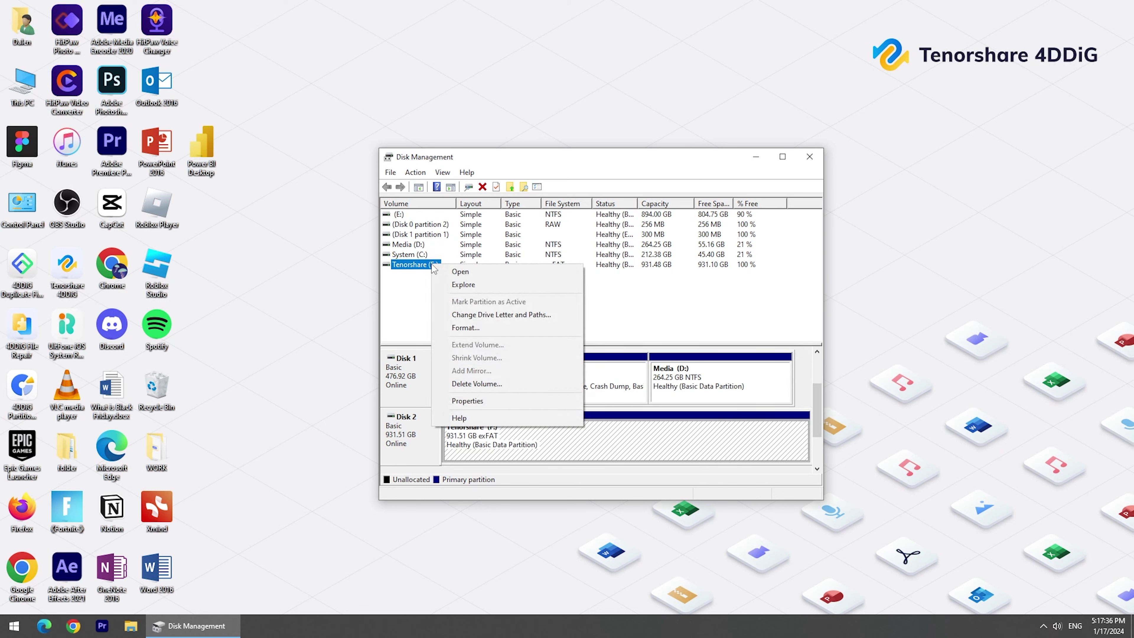
{"action": "left_click", "coordinate": [493, 319]}
{"action": "left_click", "coordinate": [571, 368]}
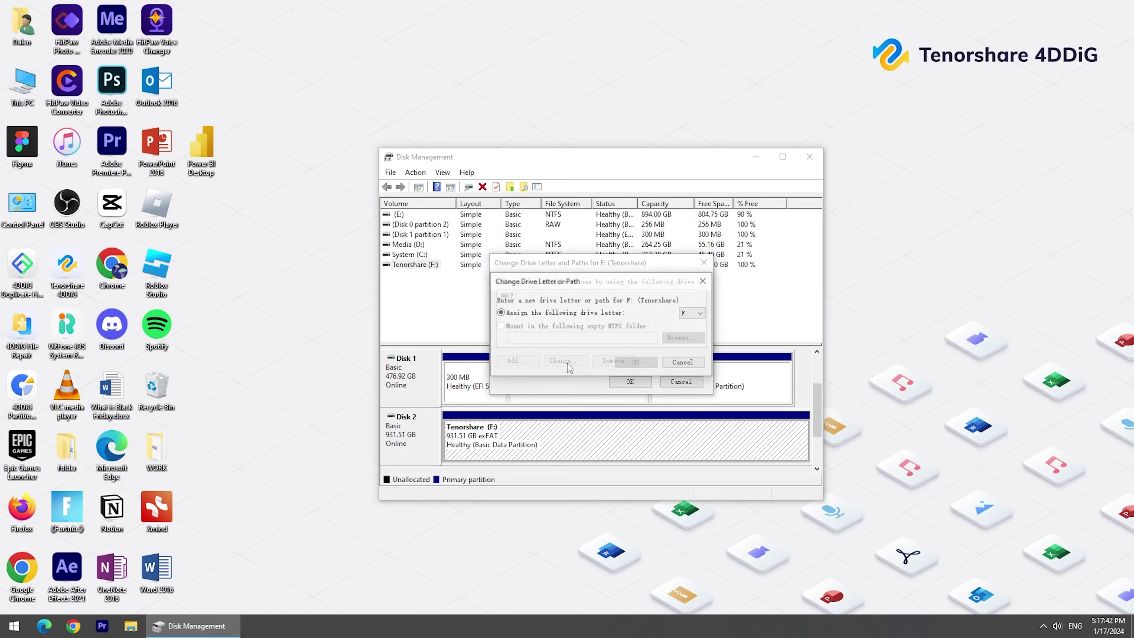
{"action": "left_click", "coordinate": [693, 312]}
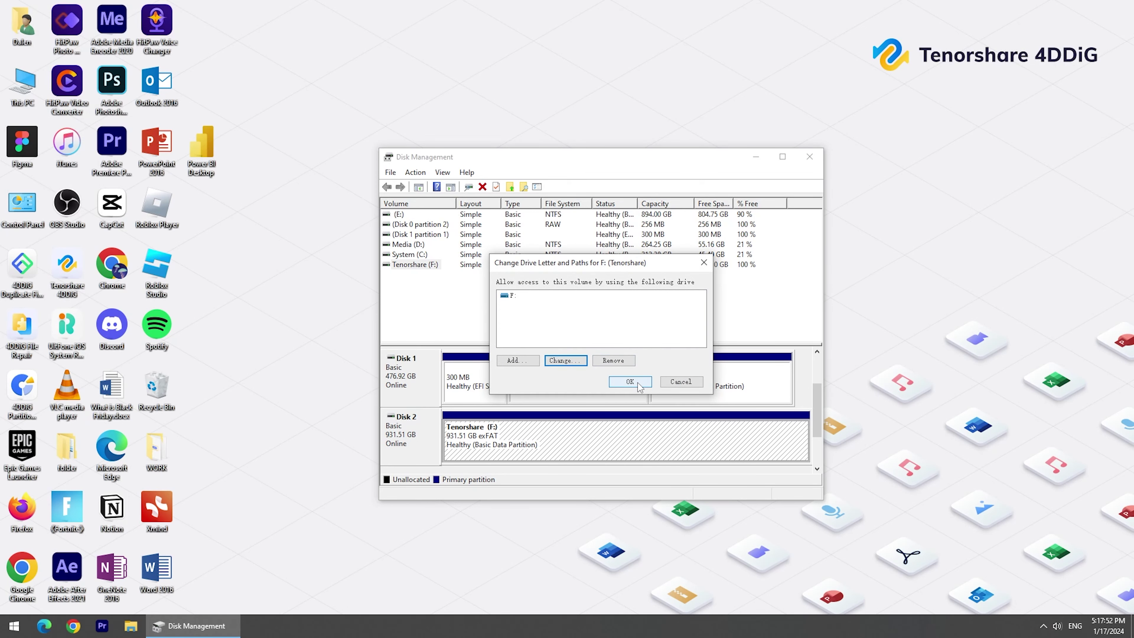
{"action": "left_click", "coordinate": [638, 384]}
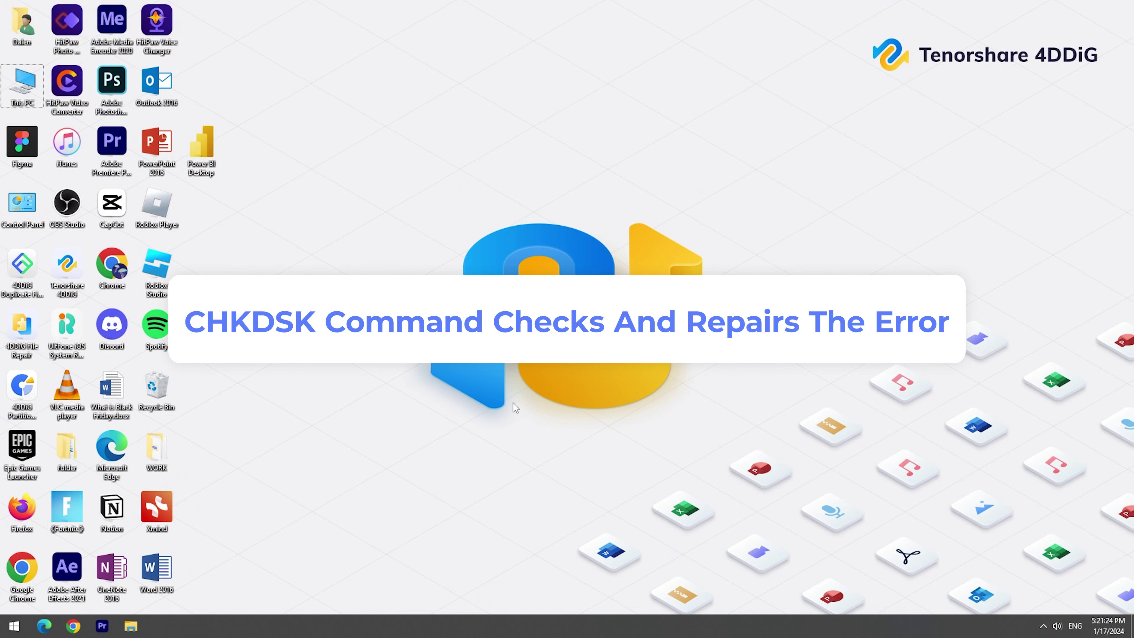
Step: Launch an administrator Command Prompt with cmd -admin and run chkdsk F:/f
{"action": "key", "text": "super+r"}
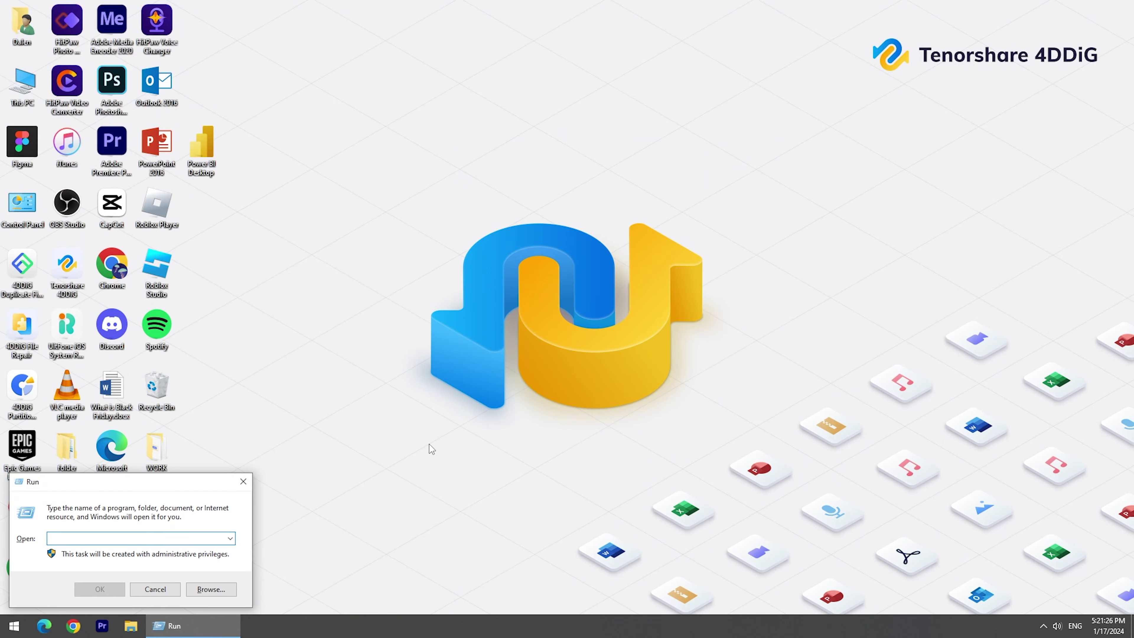
{"action": "type", "text": "cmd -"}
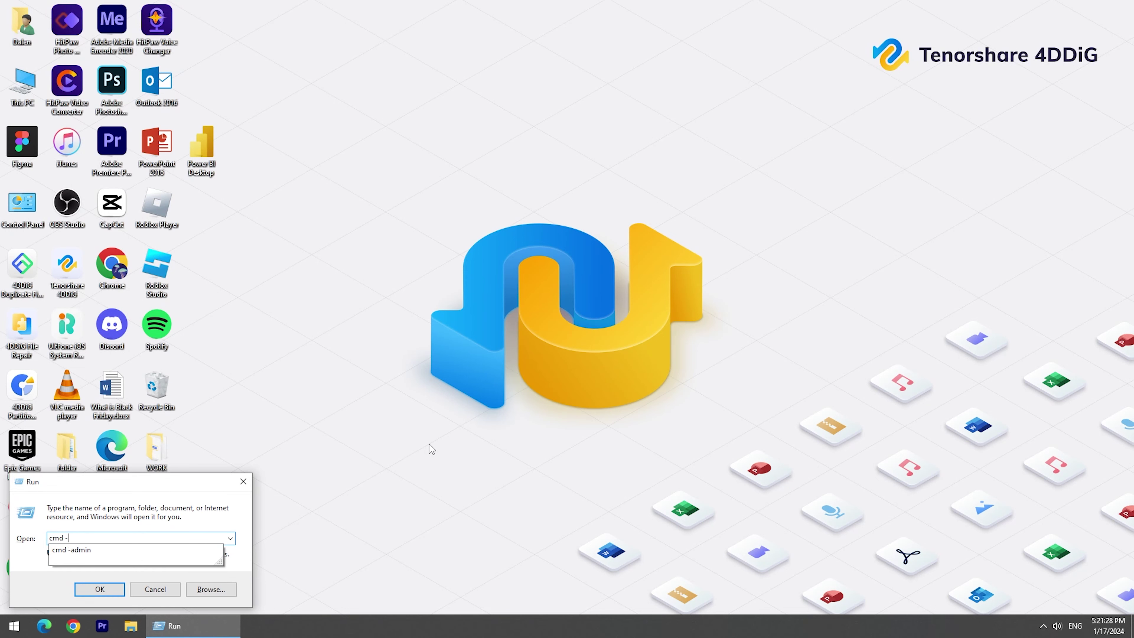
{"action": "type", "text": "admin"}
{"action": "key", "text": "Return"}
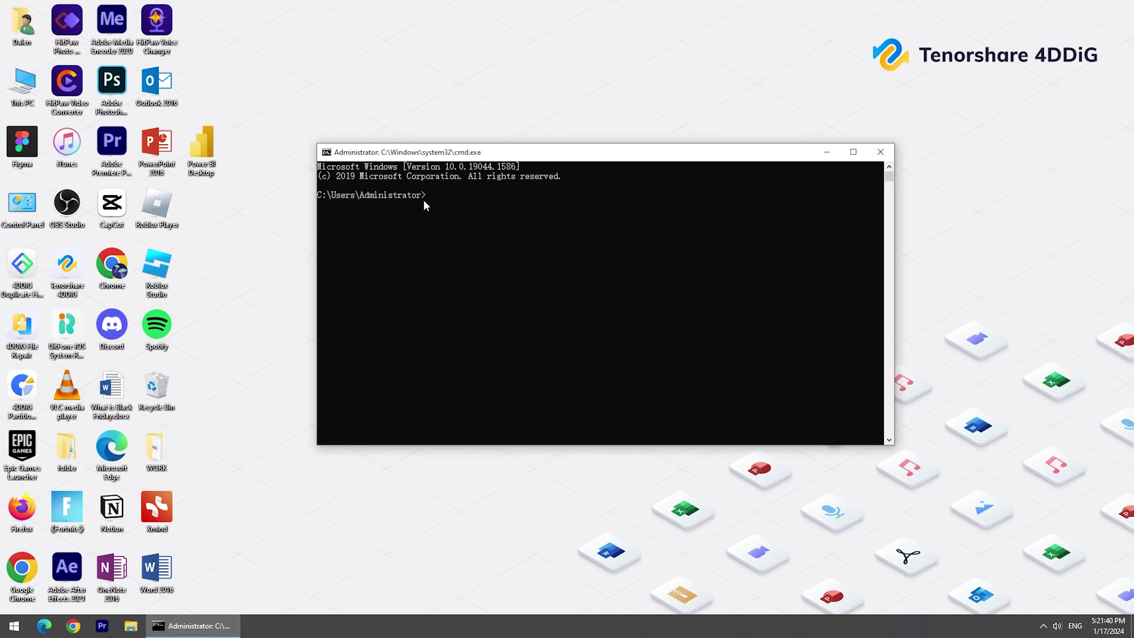
{"action": "type", "text": "chkdsk F:/f"}
{"action": "key", "text": "Return"}
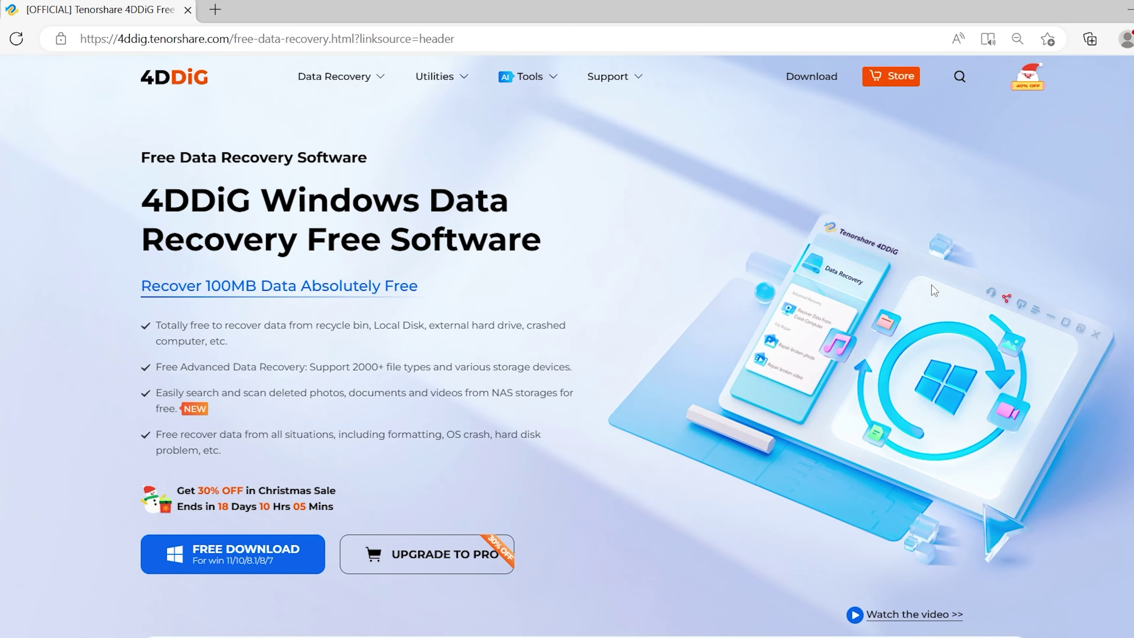
Step: Download the free 4DDiG installer from the 4DDiG webpage
{"action": "scroll", "coordinate": [934, 291], "scroll_direction": "down", "scroll_amount": 10}
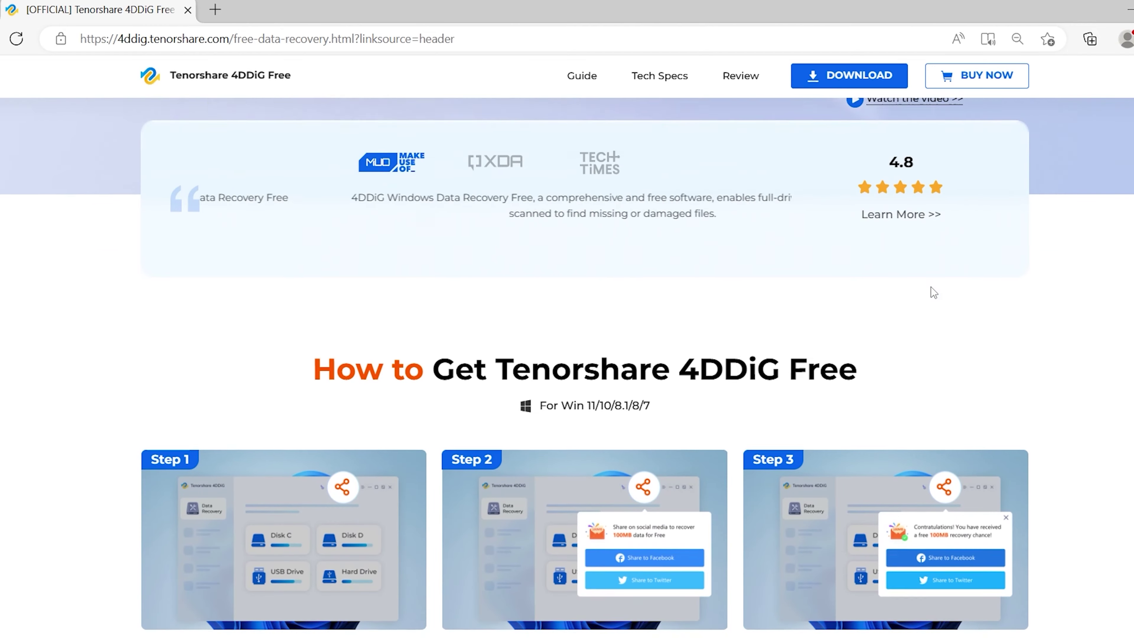
{"action": "scroll", "coordinate": [934, 293], "scroll_direction": "down", "scroll_amount": 15}
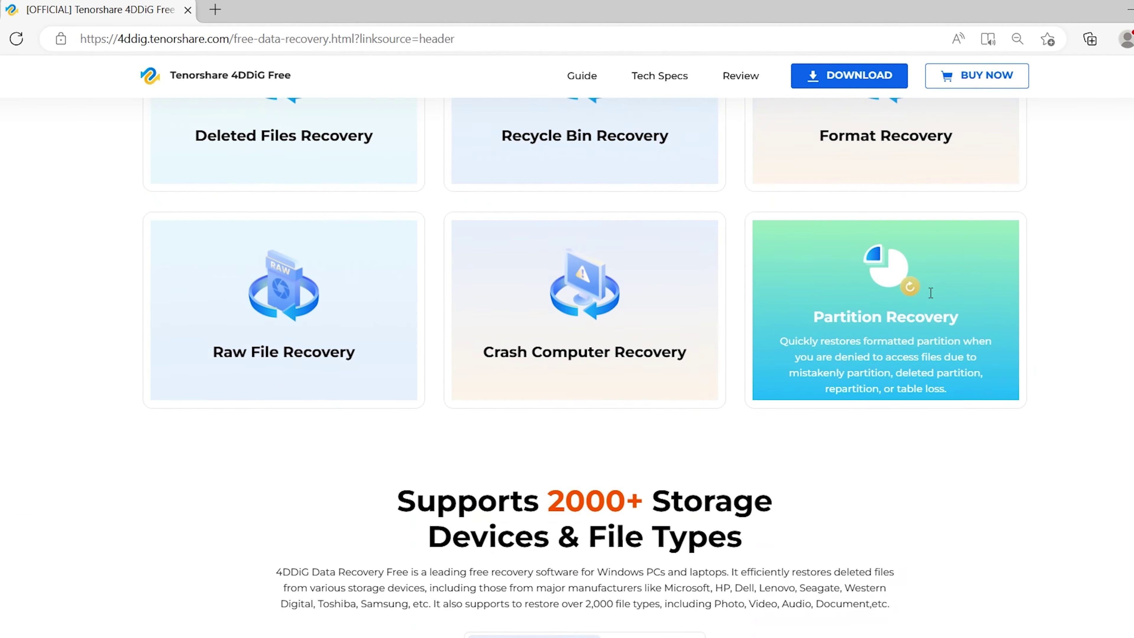
{"action": "scroll", "coordinate": [931, 293], "scroll_direction": "down", "scroll_amount": 15}
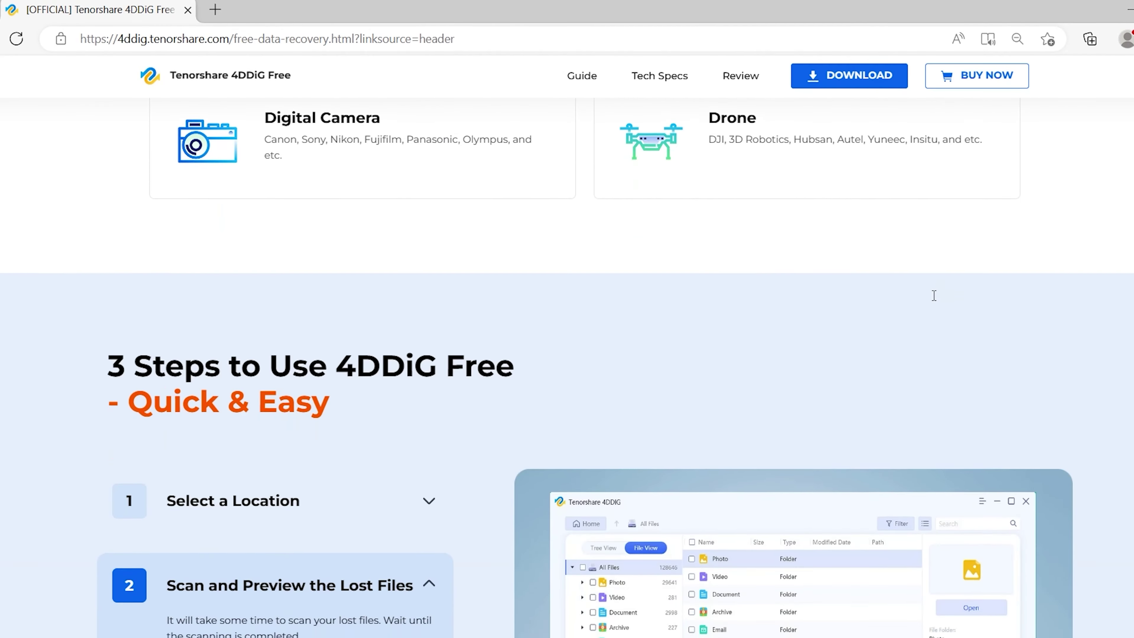
{"action": "scroll", "coordinate": [934, 296], "scroll_direction": "up", "scroll_amount": 20}
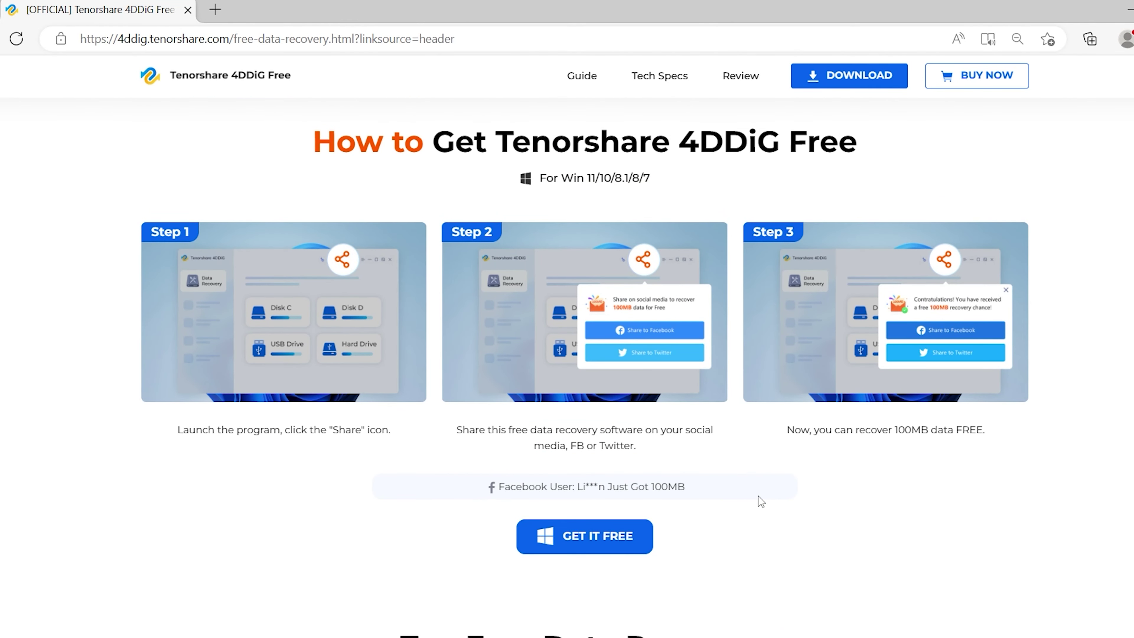
{"action": "key", "text": "F5"}
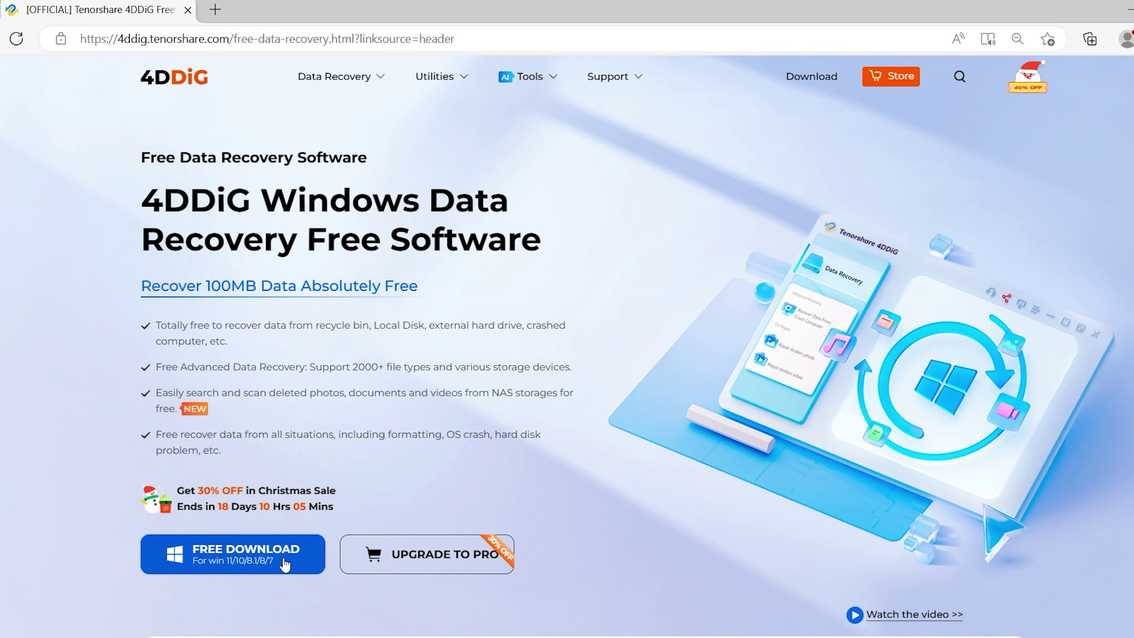
{"action": "left_click", "coordinate": [284, 567]}
Step: Run the downloaded installer and install Tenorshare 4DDiG
{"action": "left_click", "coordinate": [862, 112]}
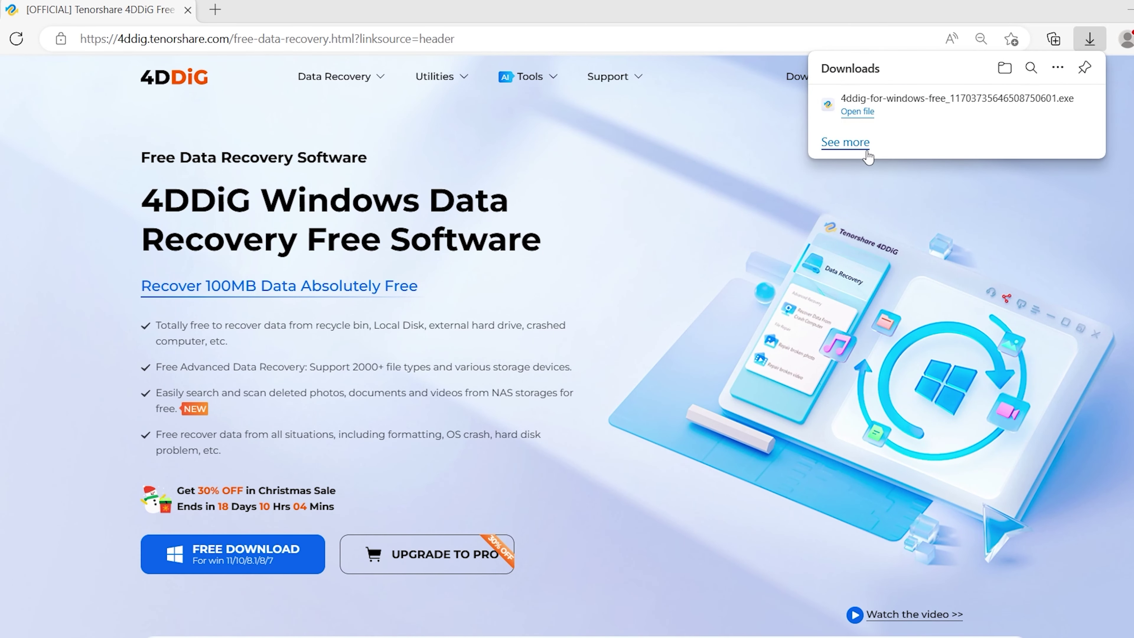
{"action": "left_click", "coordinate": [677, 501]}
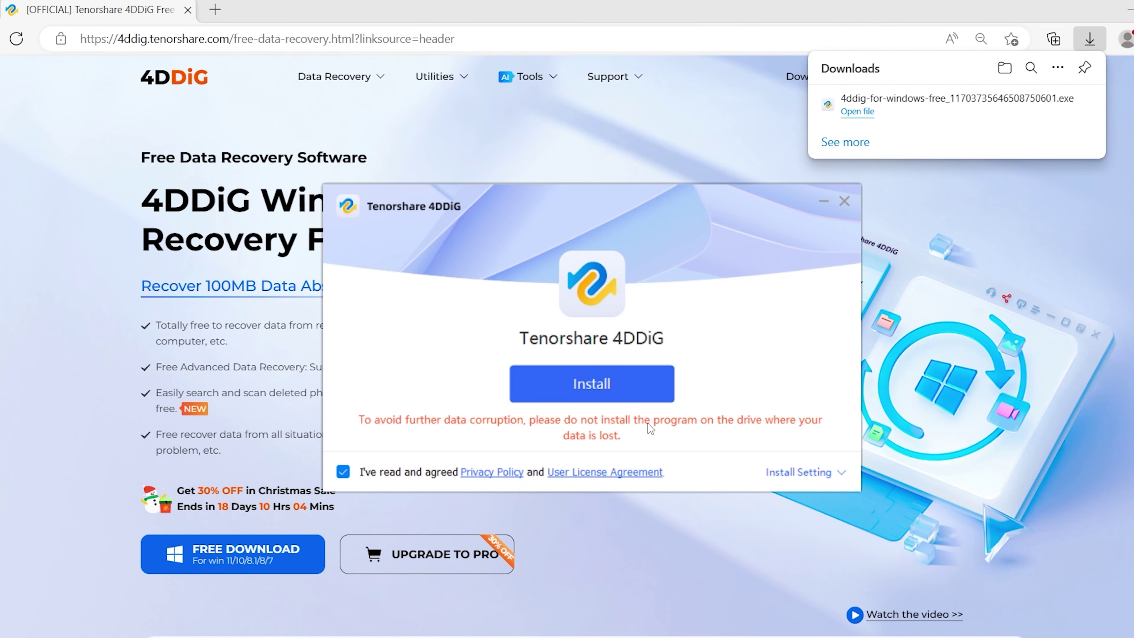
{"action": "left_click", "coordinate": [643, 400]}
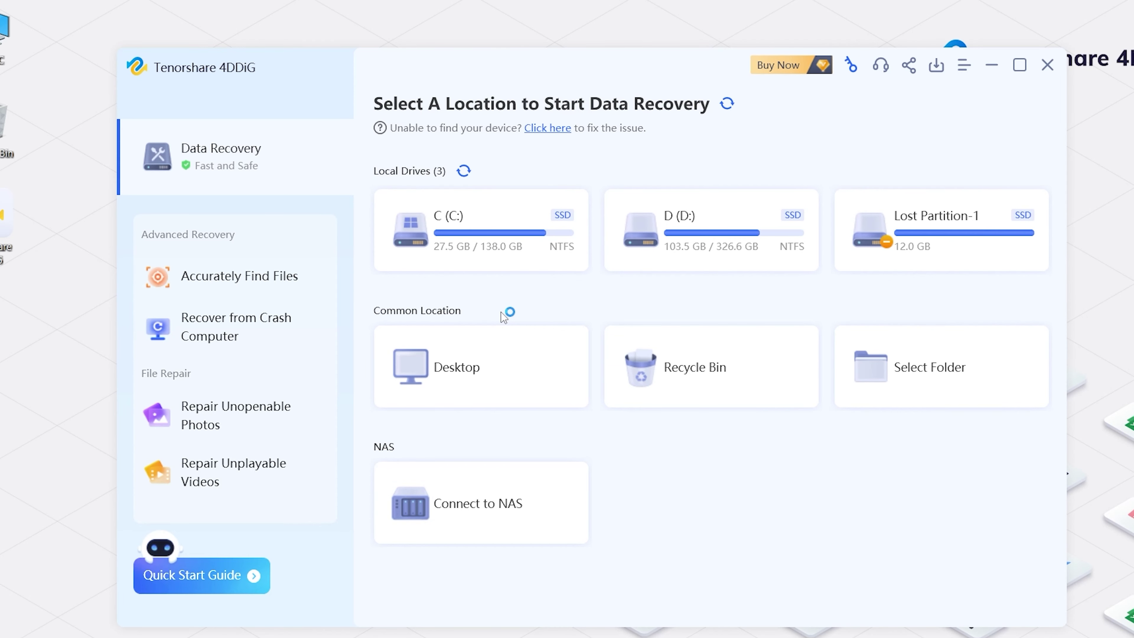
Step: Dismiss the free 100MB share offer and start a fresh rescan of drive D:
{"action": "left_click", "coordinate": [910, 66]}
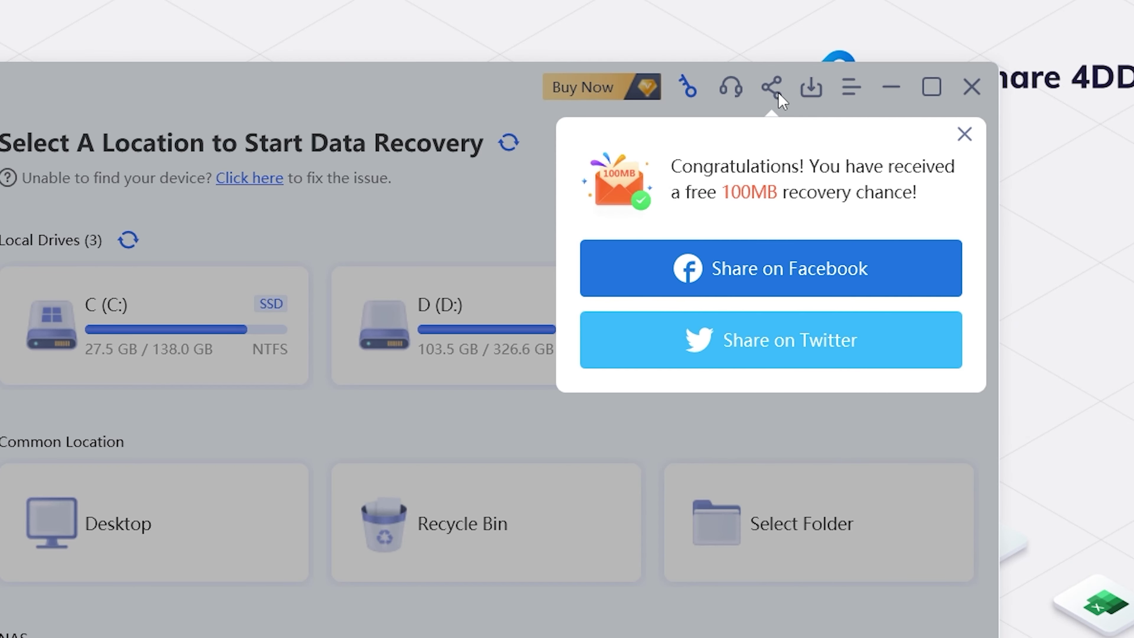
{"action": "left_click", "coordinate": [773, 89]}
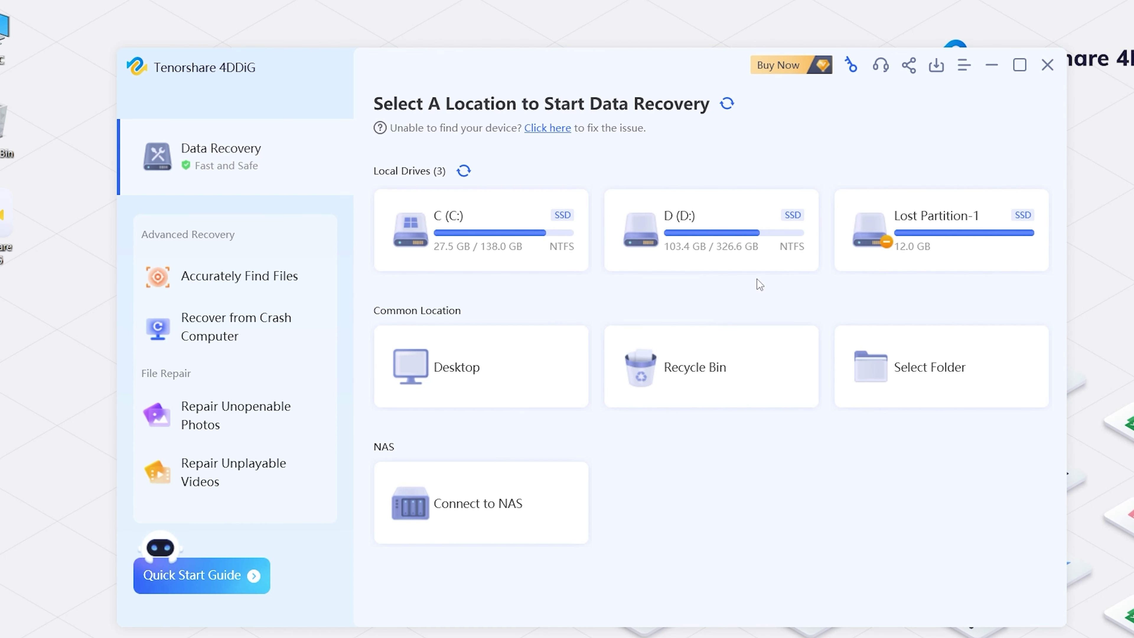
{"action": "left_click", "coordinate": [787, 262]}
{"action": "left_click", "coordinate": [575, 426]}
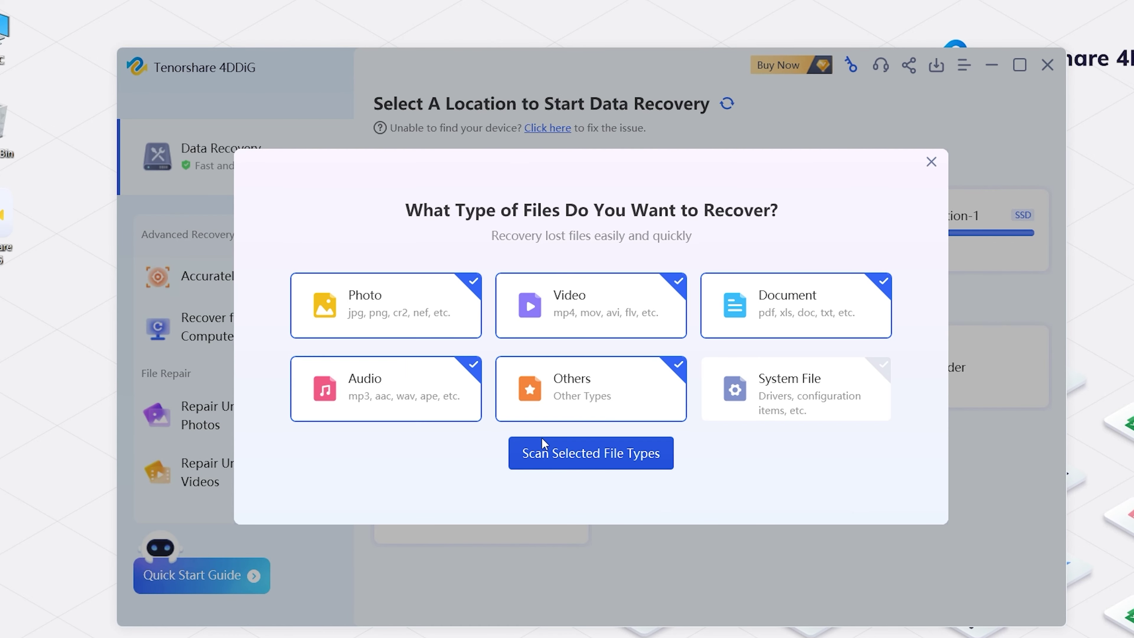
Step: Exclude Others, Audio and Document file types and scan the remaining selected types
{"action": "left_click", "coordinate": [635, 400]}
{"action": "left_click", "coordinate": [460, 403]}
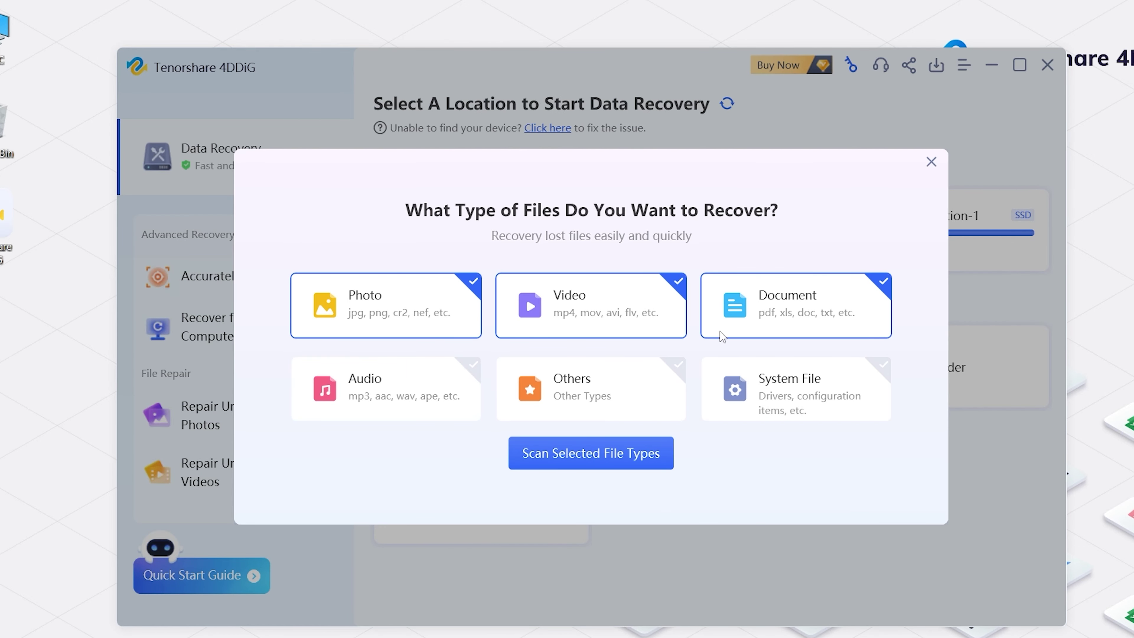
{"action": "left_click", "coordinate": [811, 306]}
{"action": "left_click", "coordinate": [648, 455]}
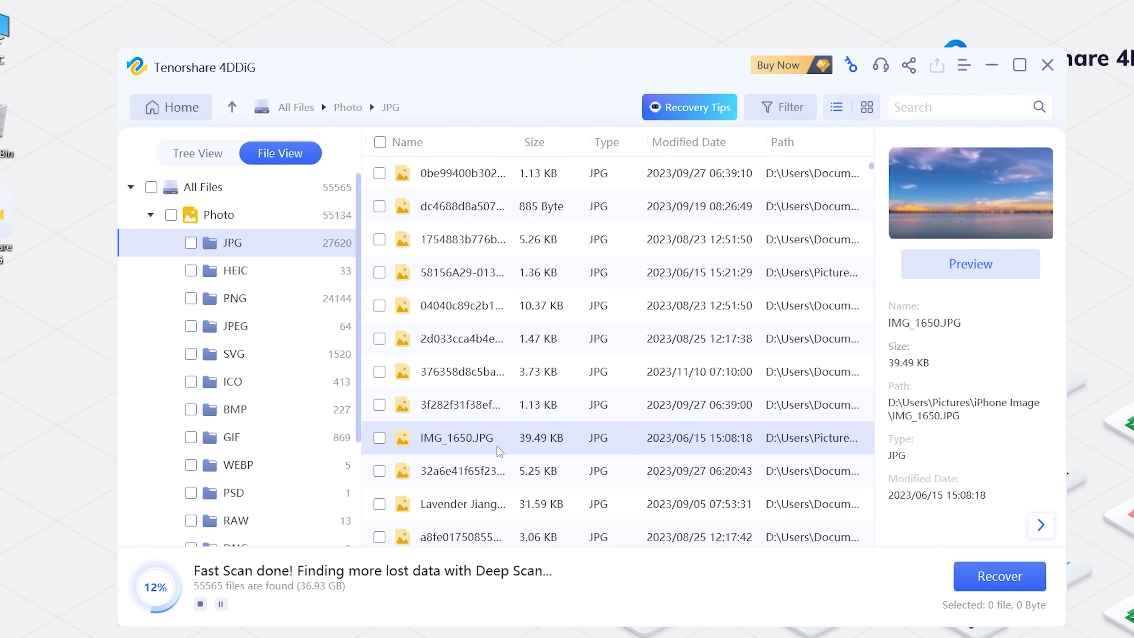
Step: Recover IMG_1650.JPG to the Desktop, proceeding past the warning without repairing it
{"action": "left_click", "coordinate": [379, 437]}
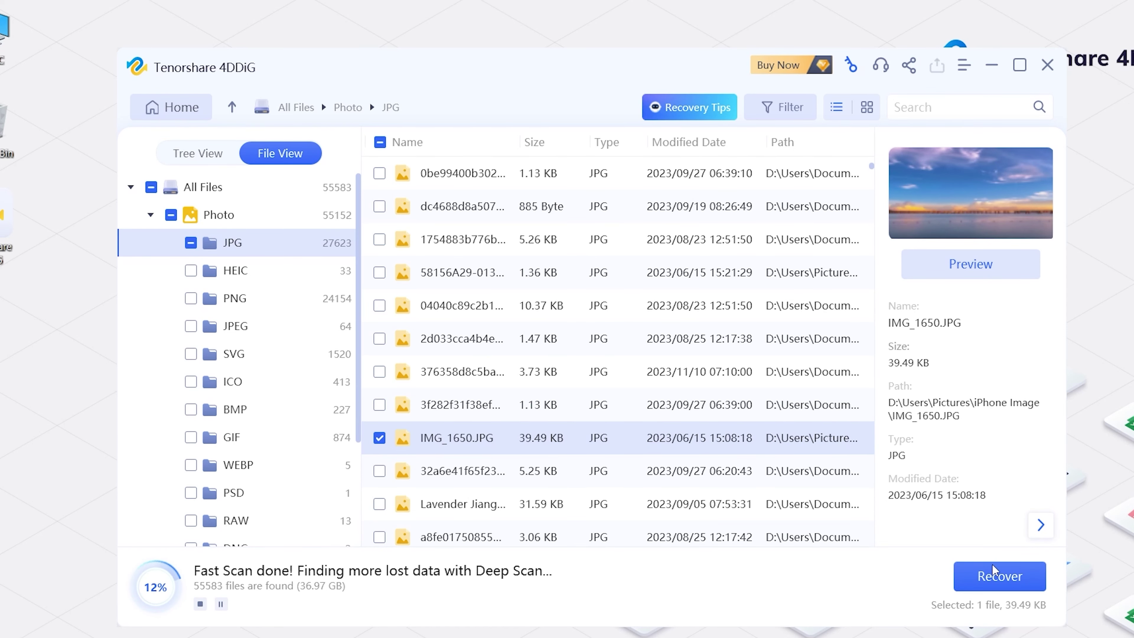
{"action": "left_click", "coordinate": [992, 579]}
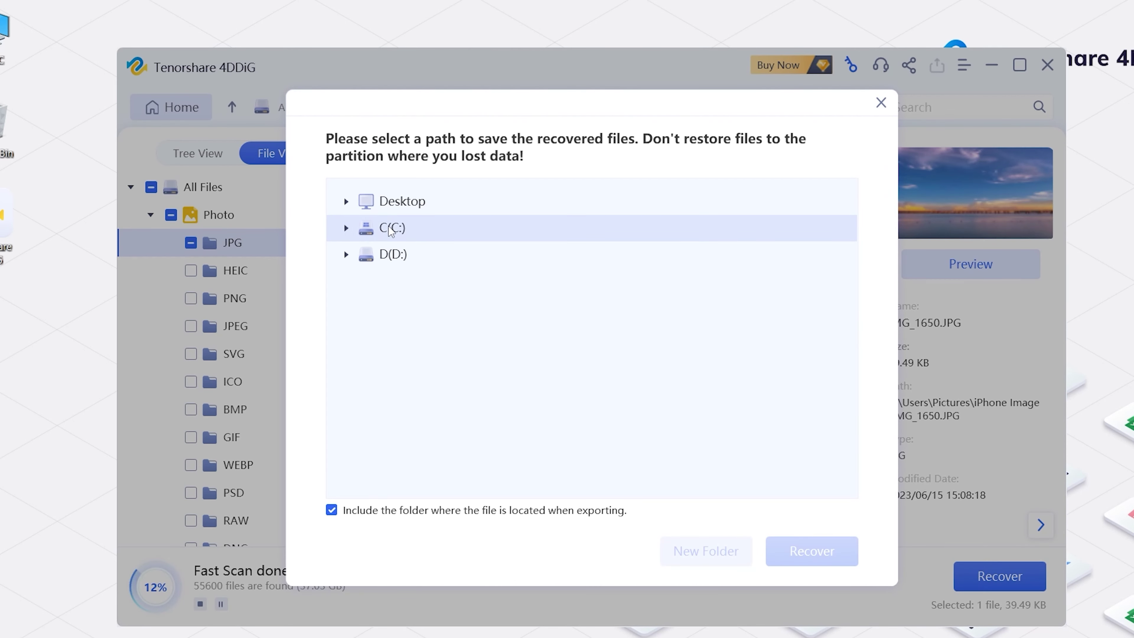
{"action": "left_click", "coordinate": [405, 209]}
{"action": "left_click", "coordinate": [812, 550]}
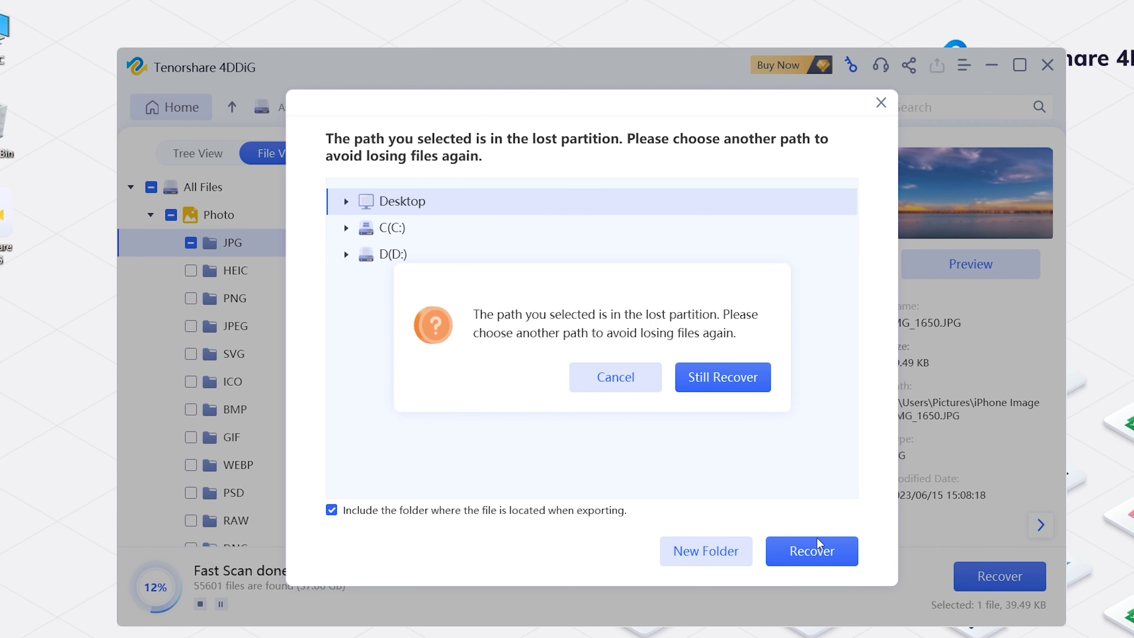
{"action": "left_click", "coordinate": [737, 382]}
{"action": "left_click", "coordinate": [596, 376]}
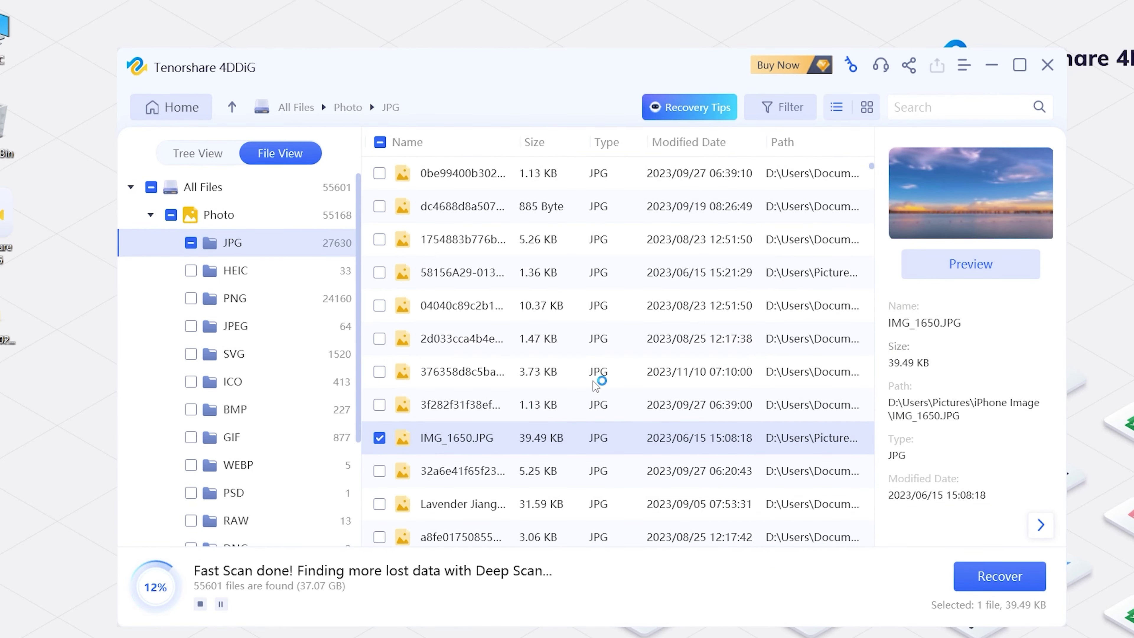
Step: Open the recovered IMG_1650.JPG through the All Files > Photo > JPG folders
{"action": "left_click", "coordinate": [607, 414]}
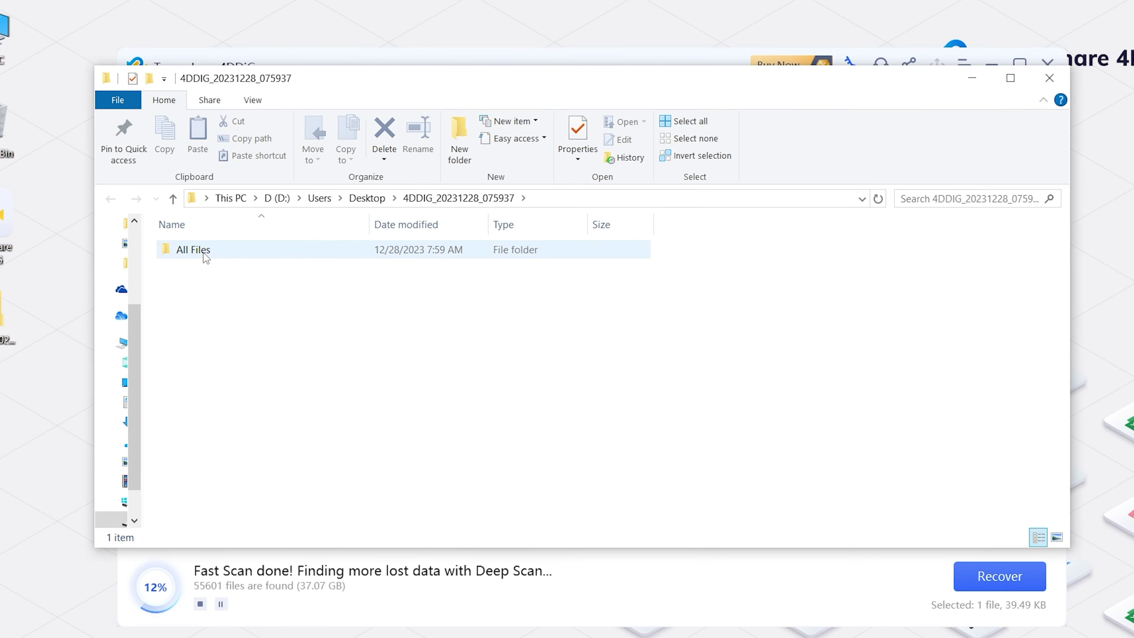
{"action": "double_click", "coordinate": [204, 254]}
{"action": "double_click", "coordinate": [204, 254]}
{"action": "double_click", "coordinate": [204, 253]}
{"action": "double_click", "coordinate": [204, 251]}
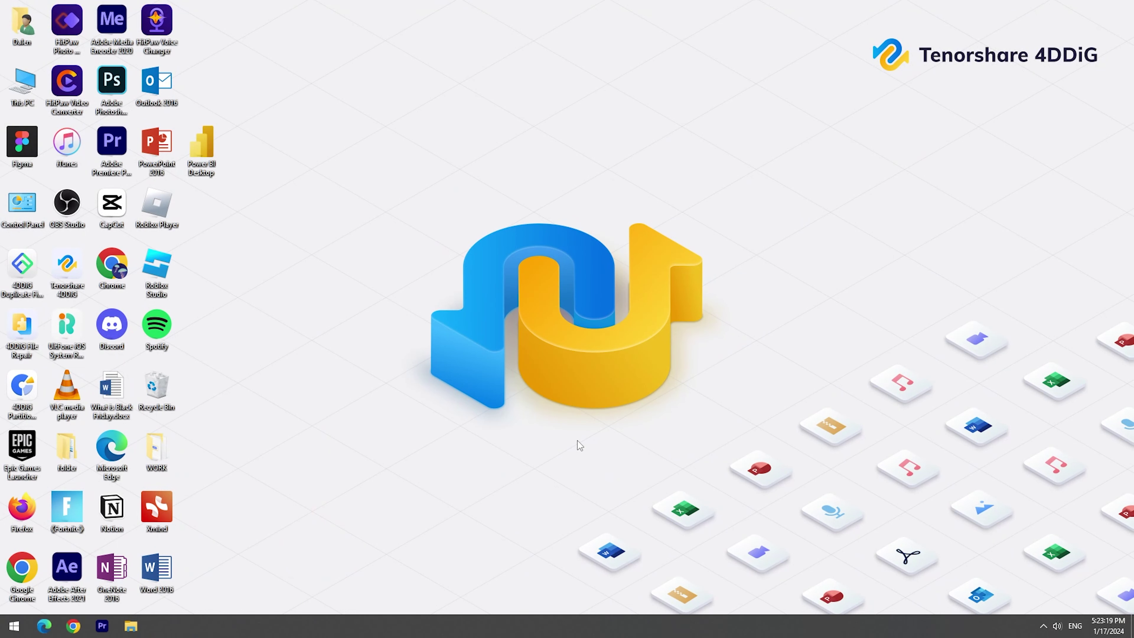
Step: Open the Format dialog for Tenorshare (F:) and select NTFS as the file system
{"action": "double_click", "coordinate": [29, 92]}
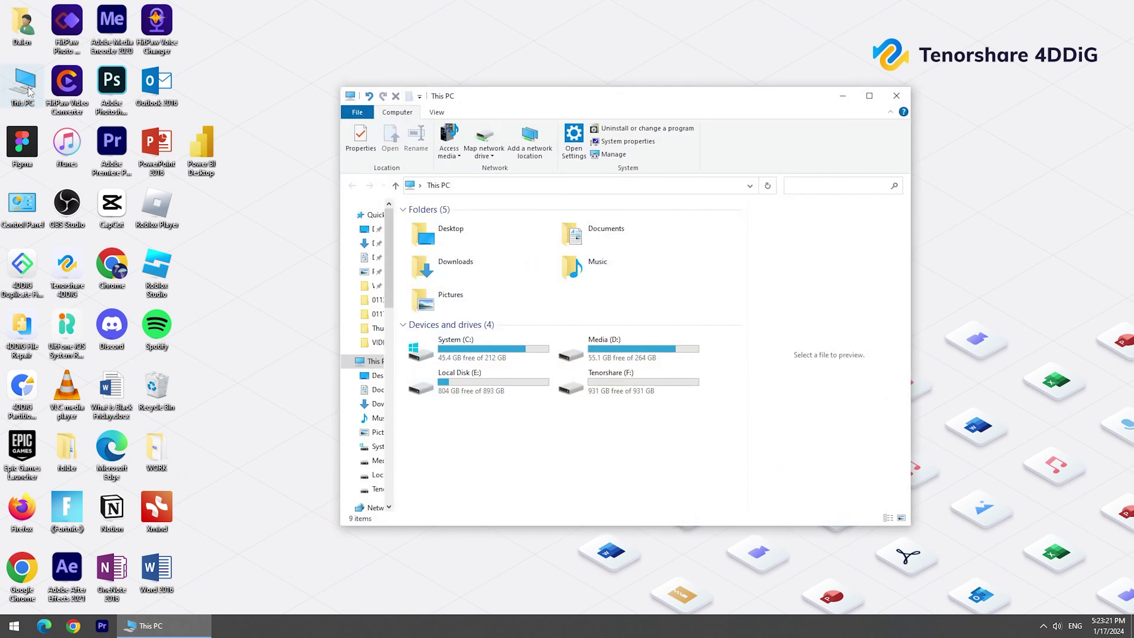
{"action": "right_click", "coordinate": [596, 387]}
{"action": "left_click", "coordinate": [626, 474]}
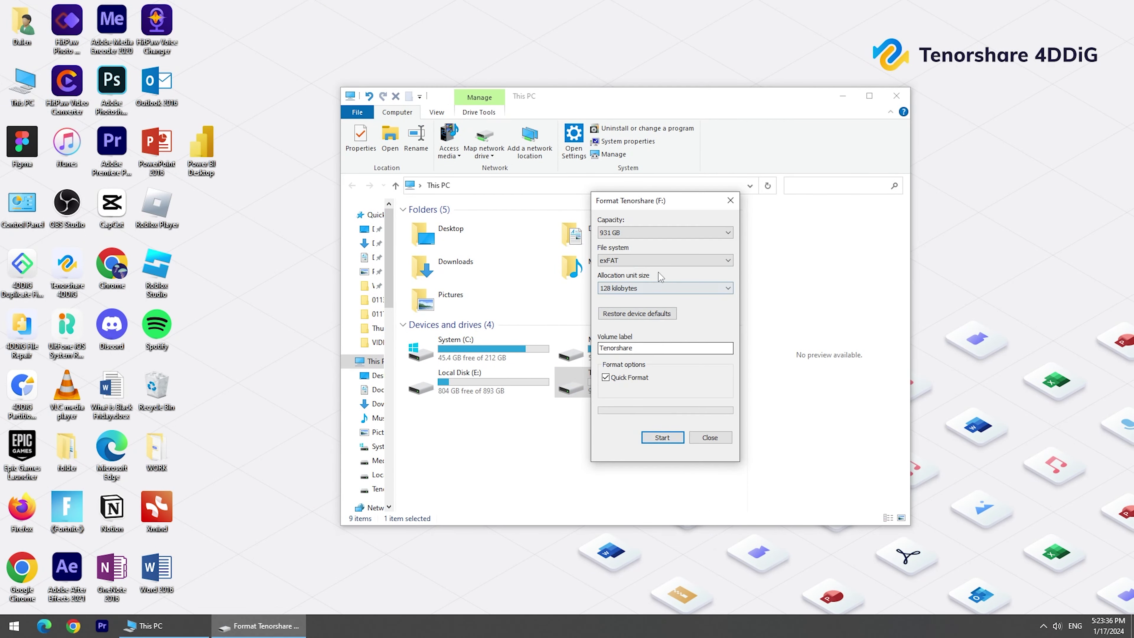
{"action": "left_click", "coordinate": [660, 260]}
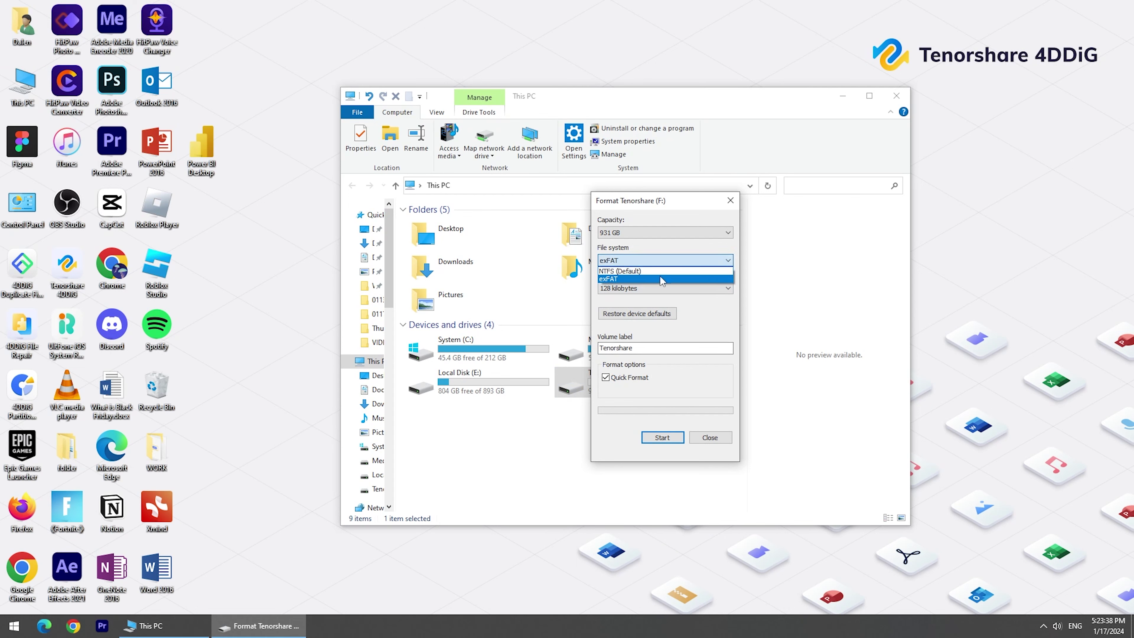
{"action": "left_click", "coordinate": [672, 271]}
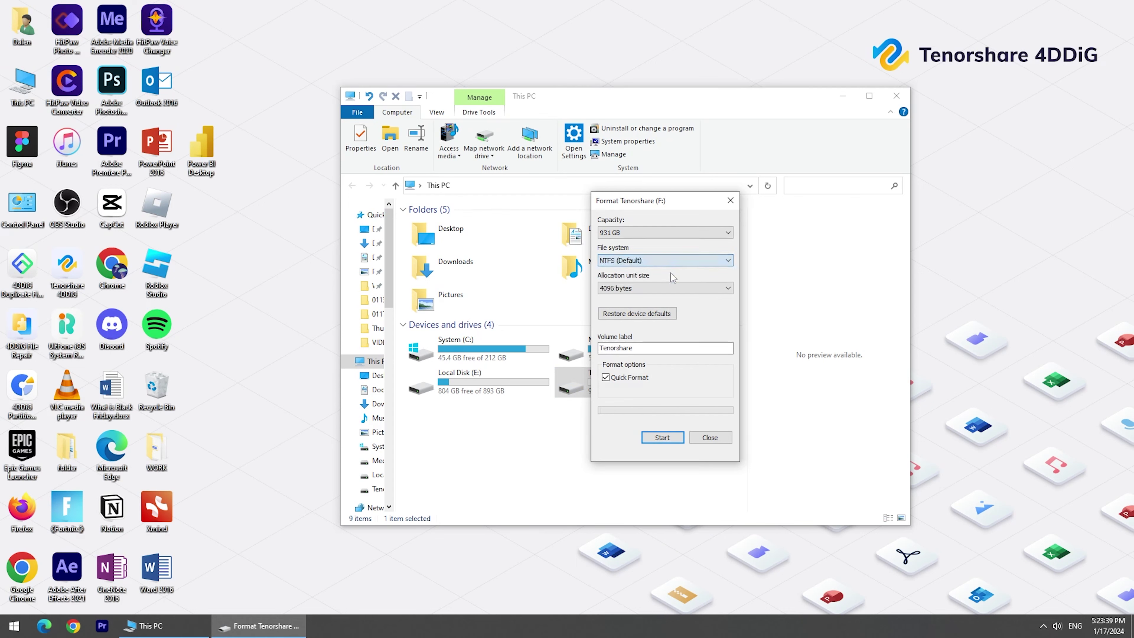
Step: Format the drive, confirming the data erase, then open the empty F: drive
{"action": "left_click", "coordinate": [663, 437]}
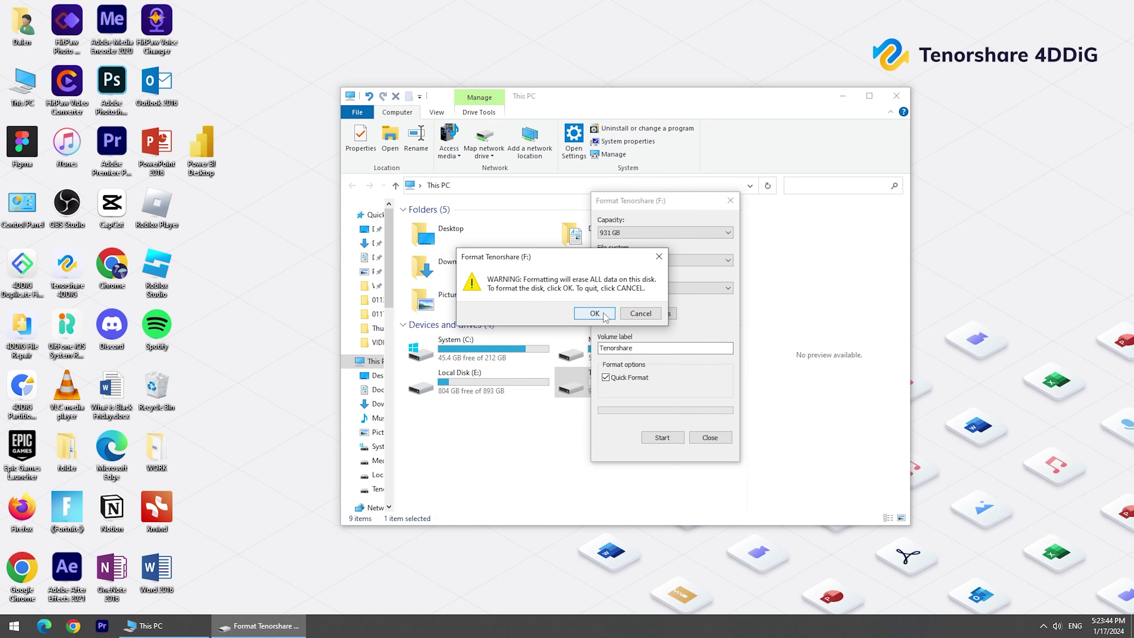
{"action": "left_click", "coordinate": [594, 313]}
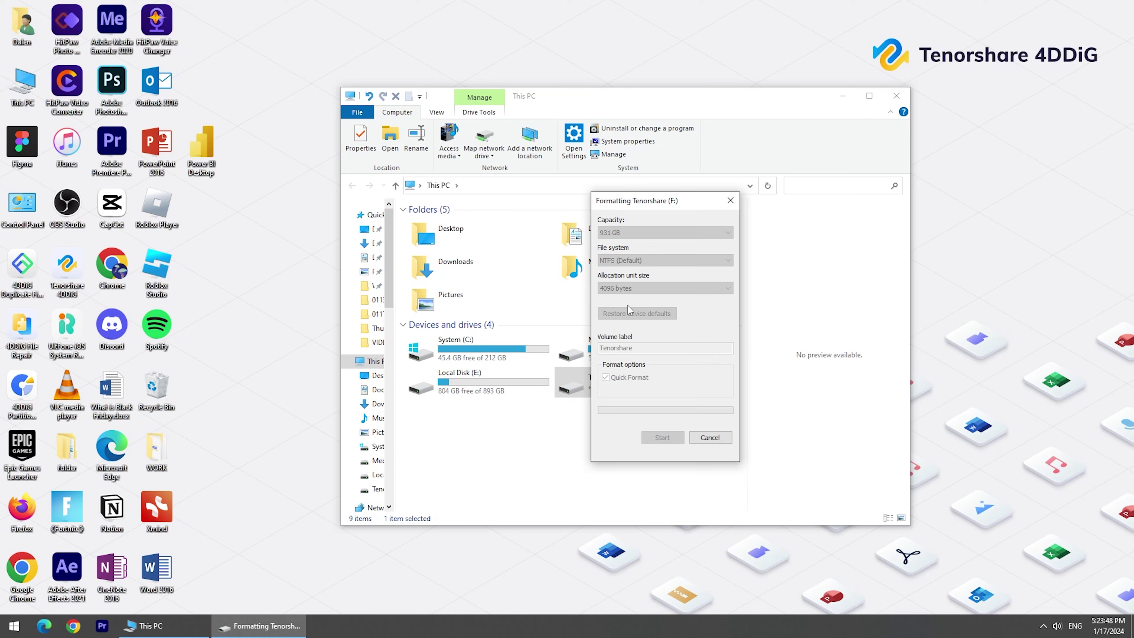
{"action": "left_click", "coordinate": [640, 311]}
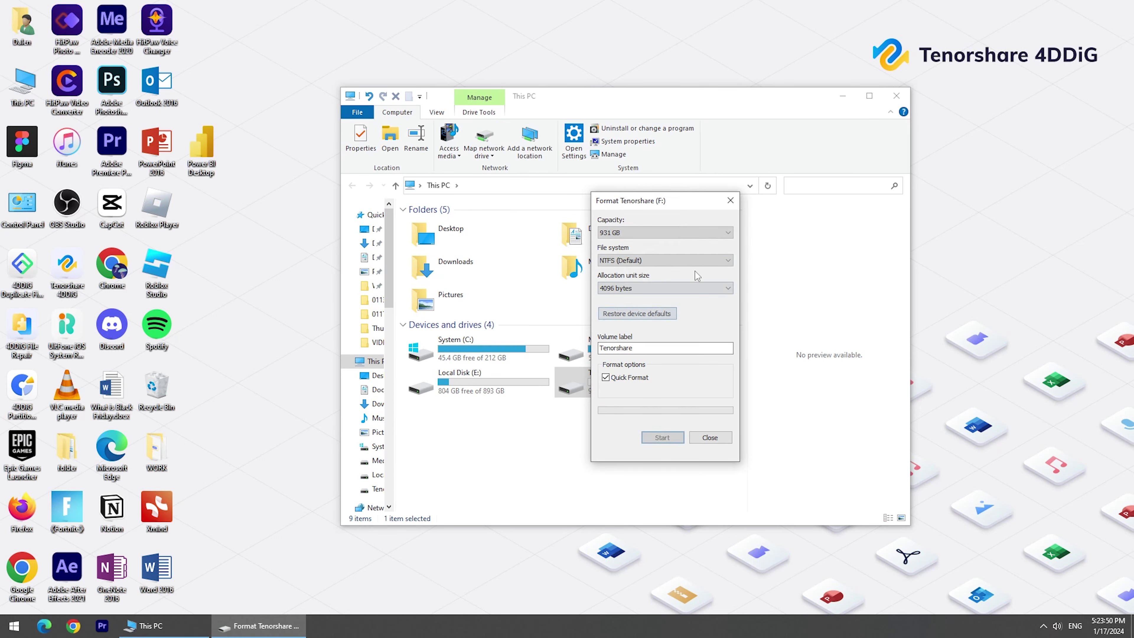
{"action": "left_click", "coordinate": [731, 201]}
{"action": "double_click", "coordinate": [652, 379]}
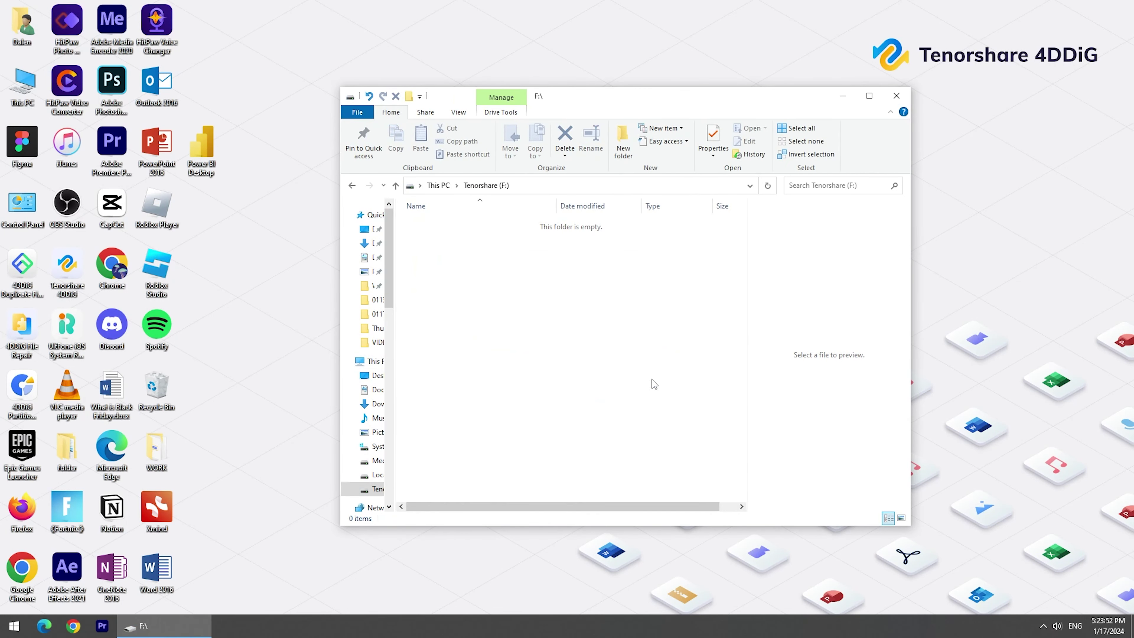